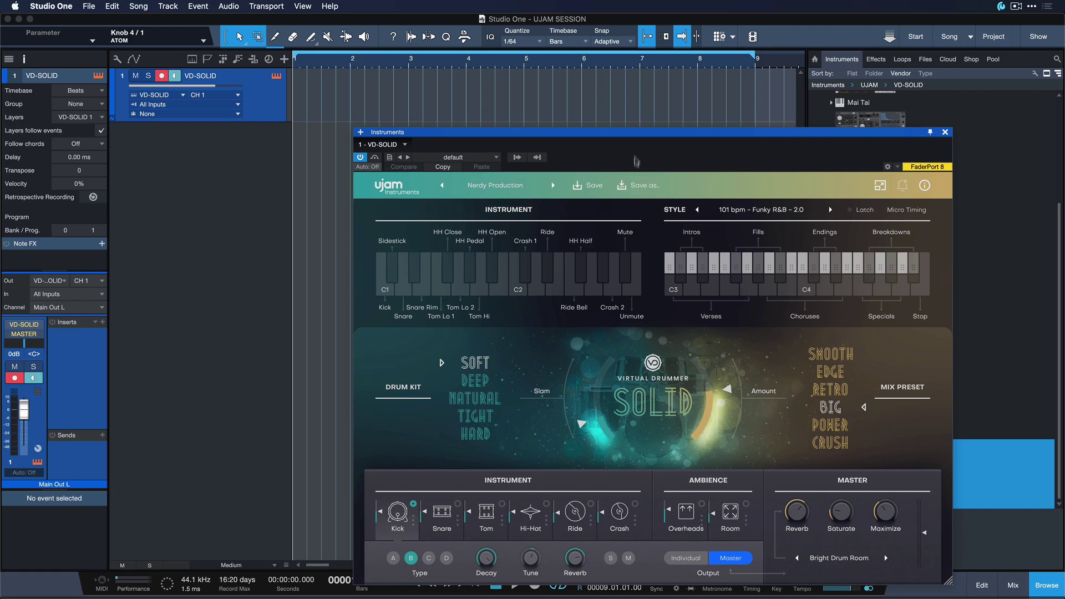
# Reposition the VD-SOLID instrument window clear of the transport controls and set the song tempo to 101 bpm.
pyautogui.moveTo(656, 134); pyautogui.dragTo(592, 129)
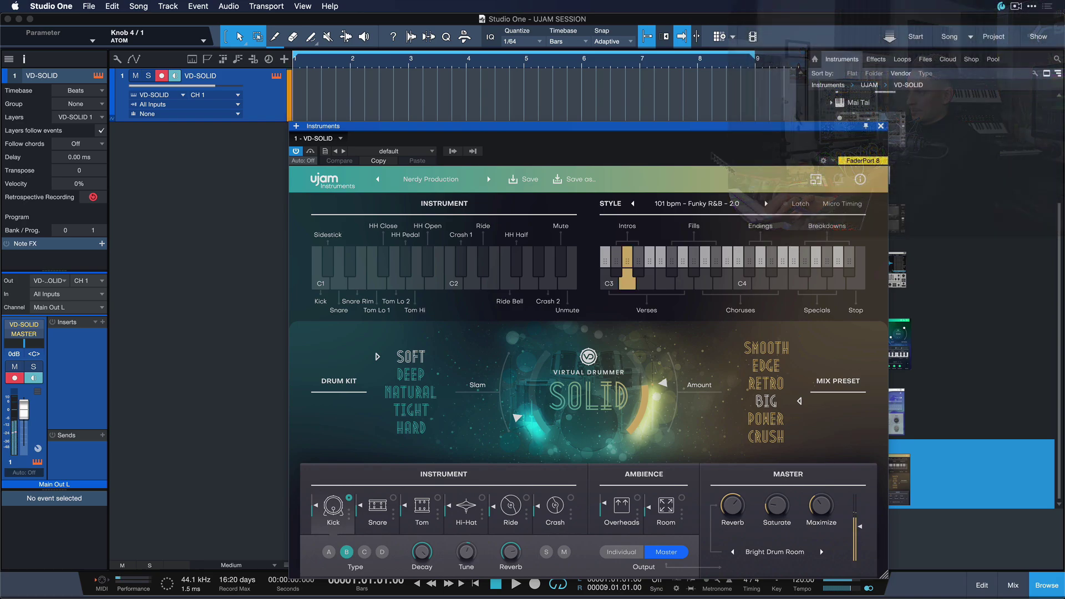
pyautogui.moveTo(682, 134); pyautogui.dragTo(644, 100)
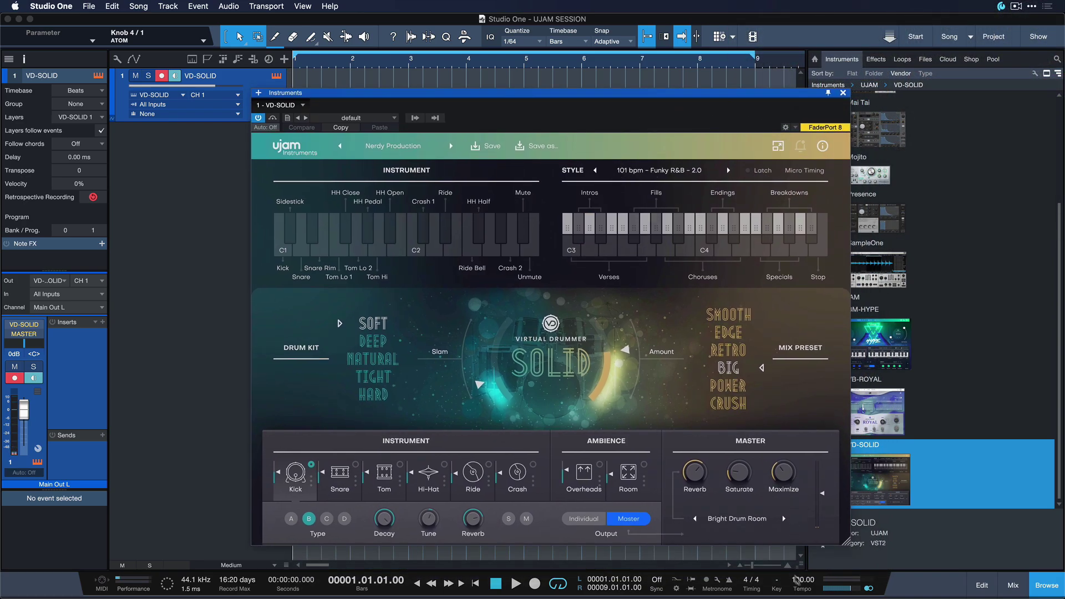
pyautogui.doubleClick(799, 580)
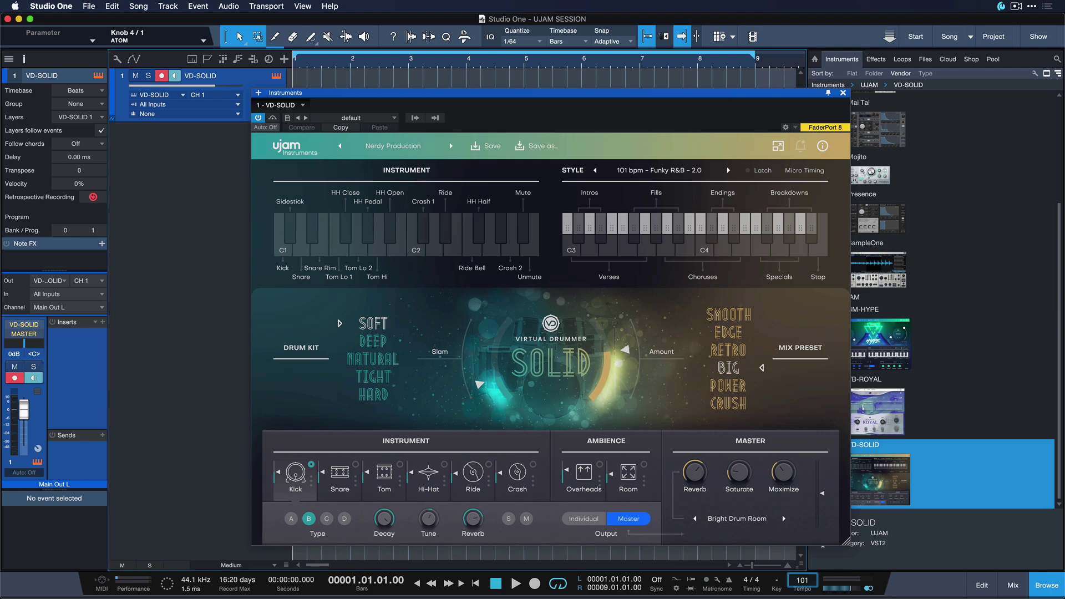
pyautogui.press('Return')
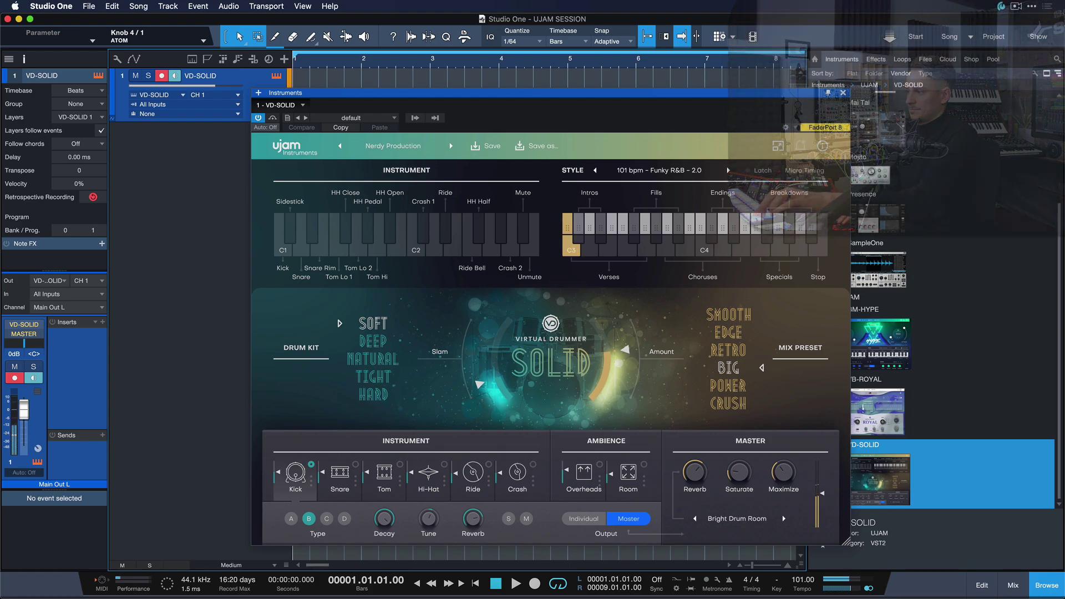
# Switch the drummer's style to 105 bpm - Rolling deep and advance the instrument to another preset.
pyautogui.click(729, 170)
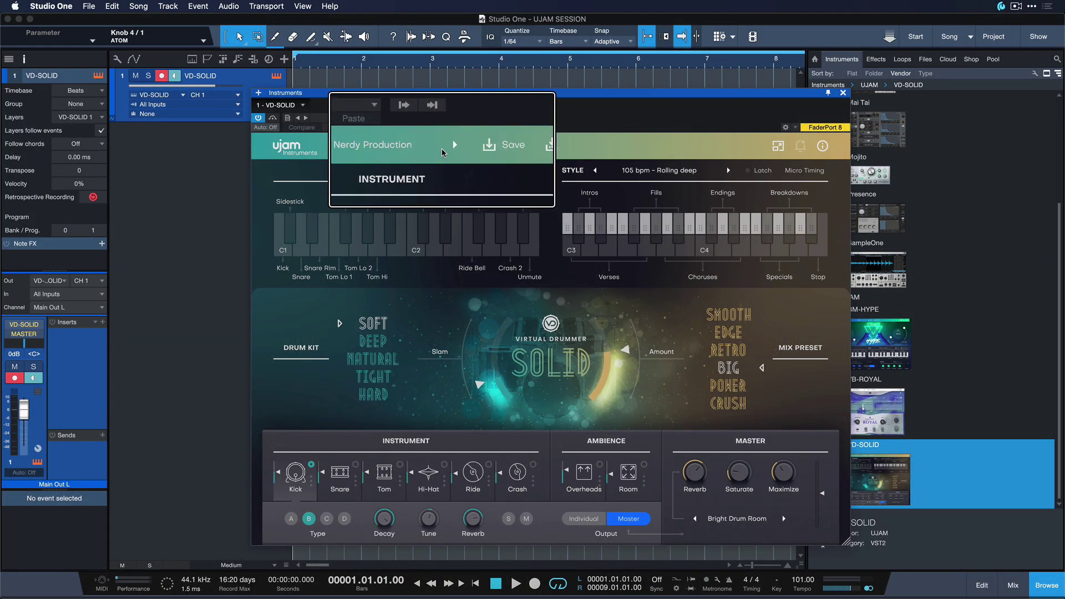
pyautogui.click(447, 146)
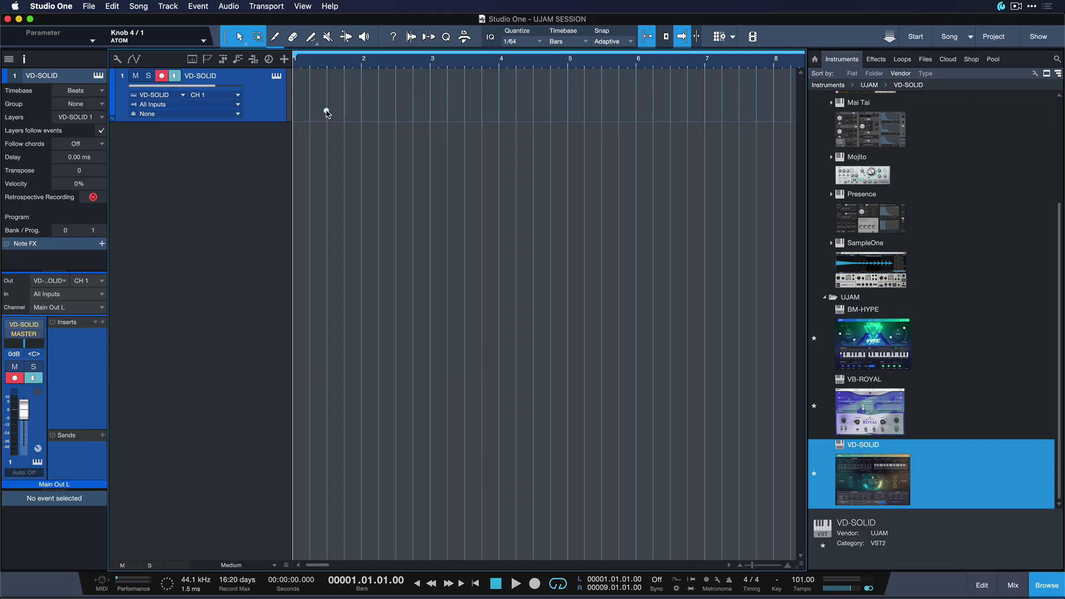
# Create an eight-bar part on the VD-SOLID track and draw a one-bar End 1 note at bar 1 in its note editor.
pyautogui.doubleClick(327, 113)
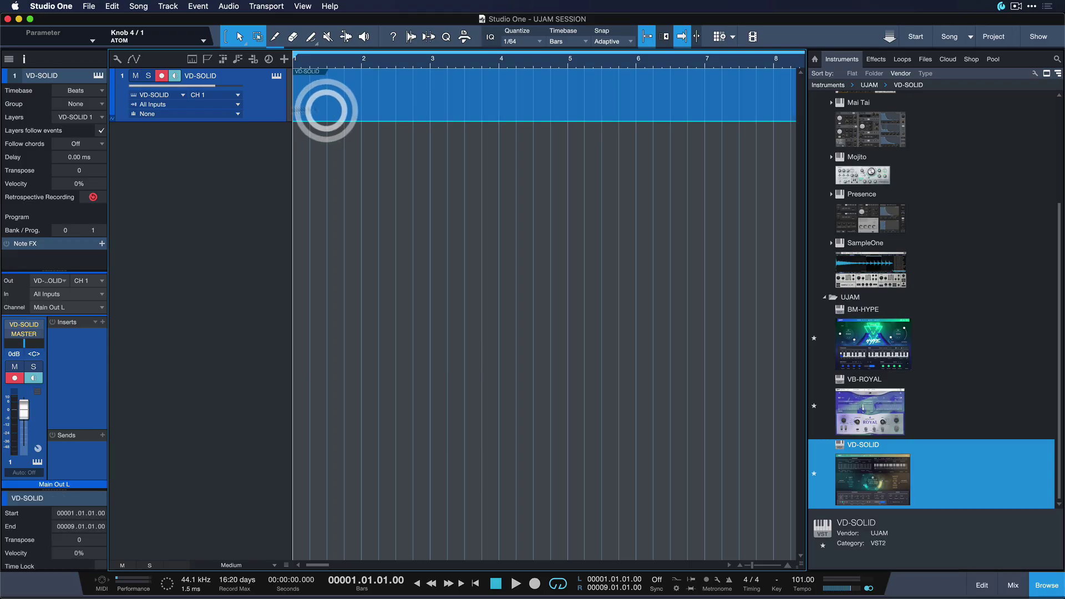
pyautogui.doubleClick(482, 113)
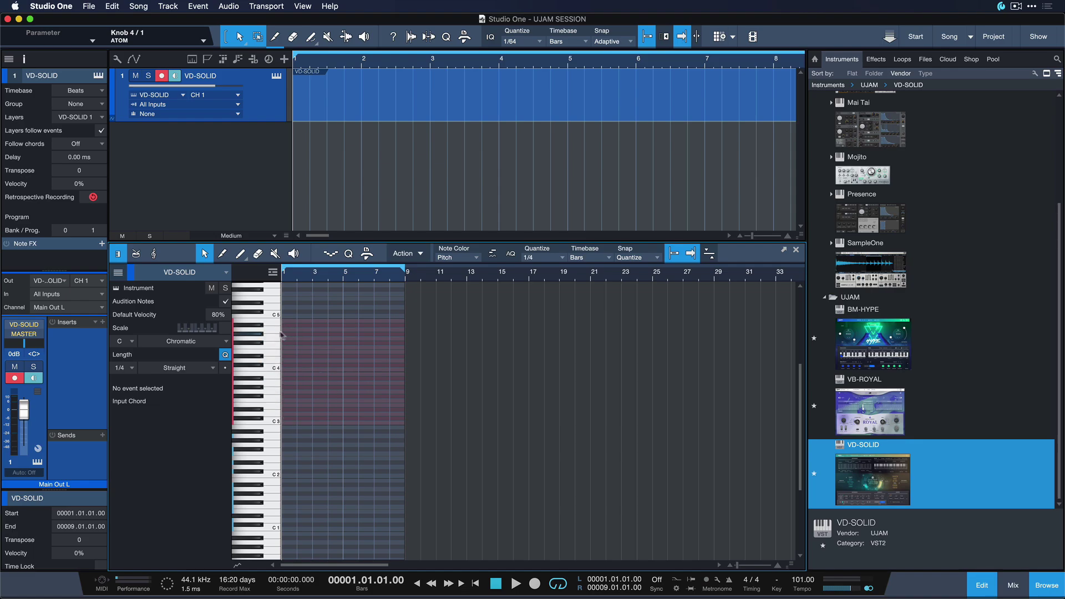
pyautogui.scroll(3, 330, 381)
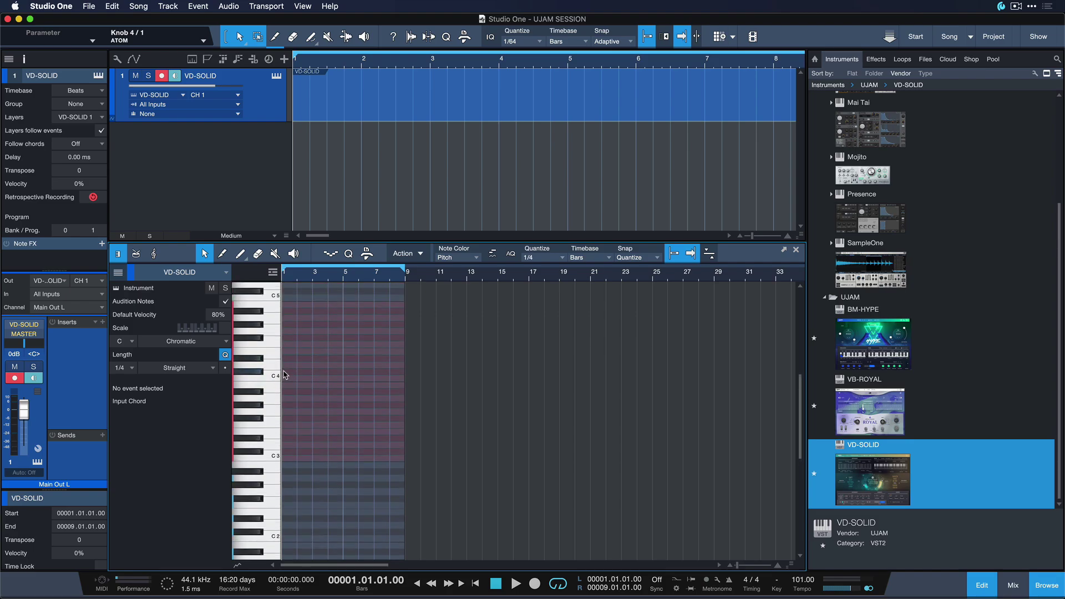
pyautogui.click(286, 371)
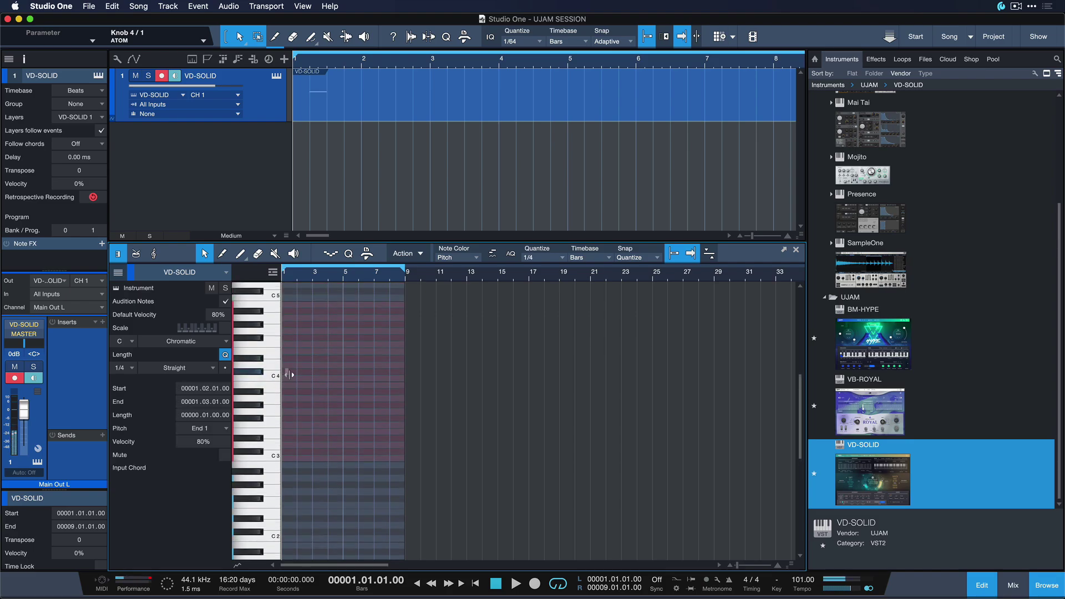
pyautogui.moveTo(288, 375); pyautogui.dragTo(312, 373)
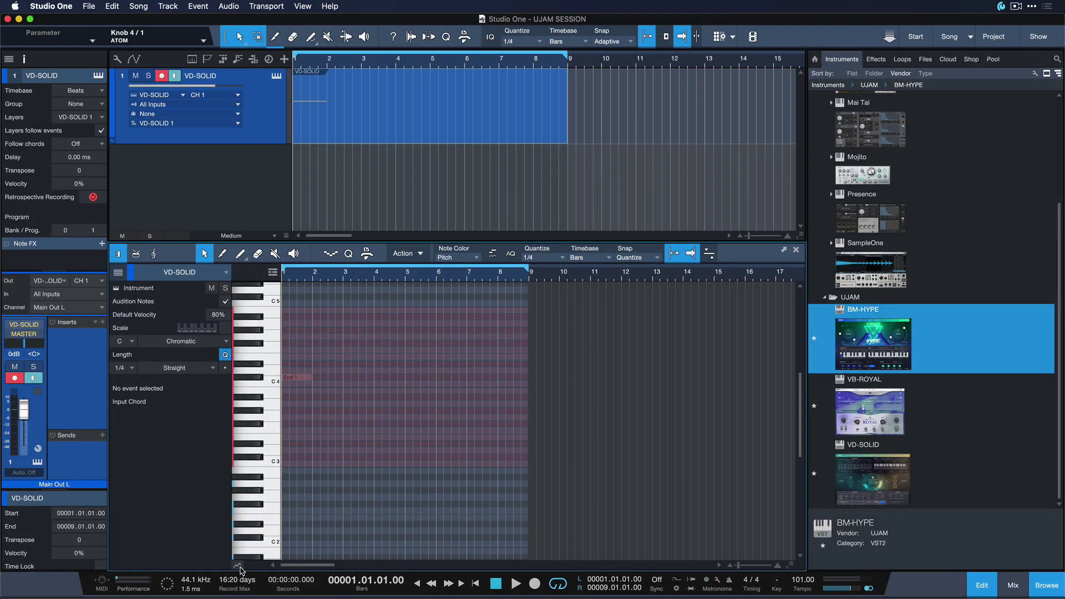
# Show the Key Switches lane under the notes and change the End 1 key switch to Chorus 5.
pyautogui.click(238, 566)
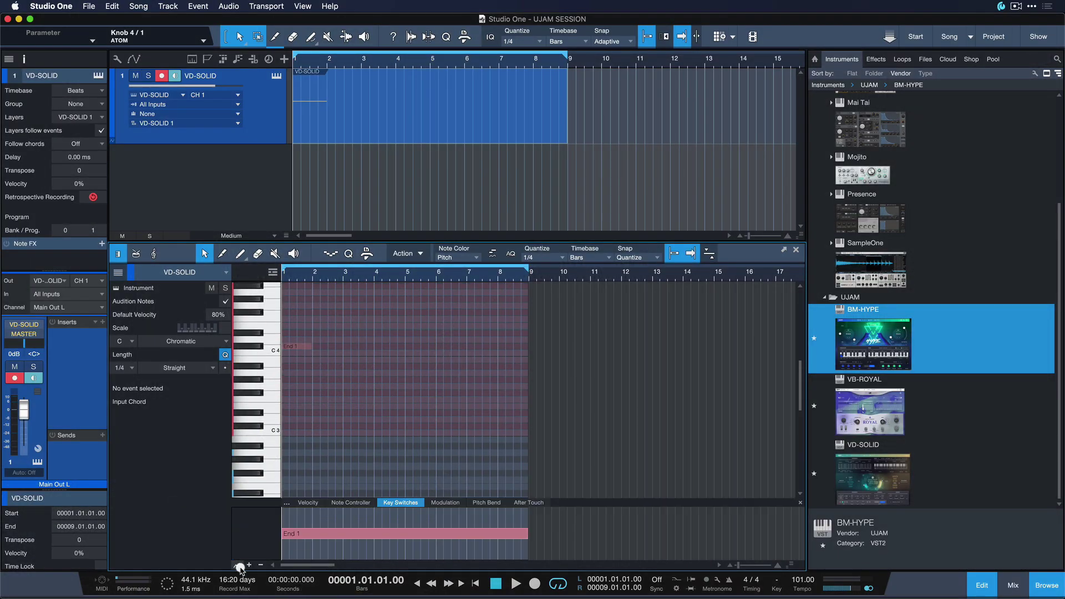
pyautogui.click(389, 503)
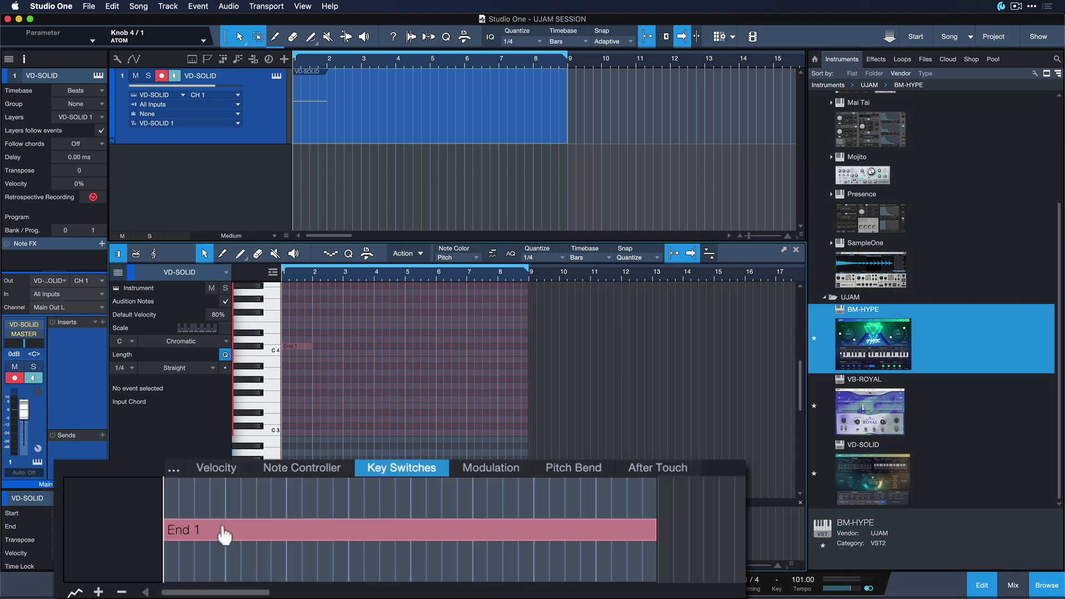
pyautogui.click(312, 535)
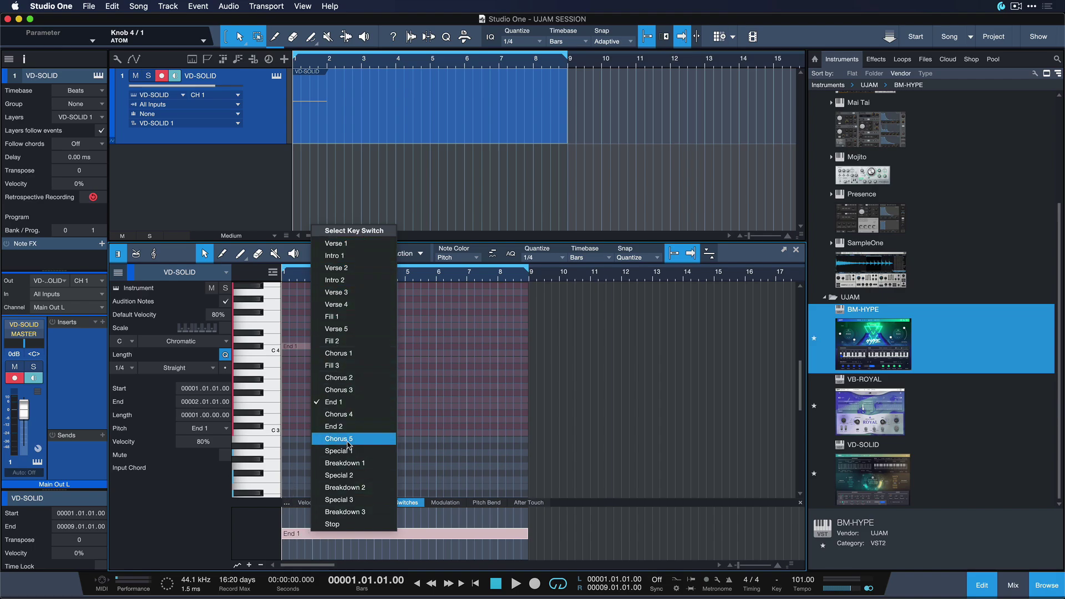
pyautogui.click(349, 439)
# Add key switches Fill 2 at bar 2, Verse 4 at bar 3 and Verse 3 at bar 3 beat 4, and play the result.
pyautogui.press('super')
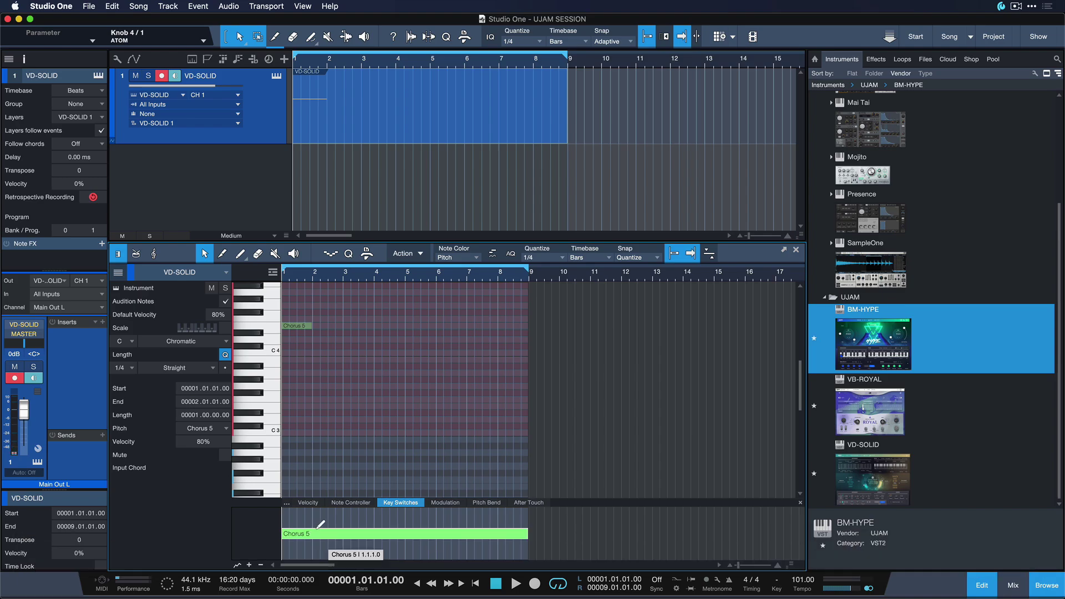
pyautogui.click(315, 530)
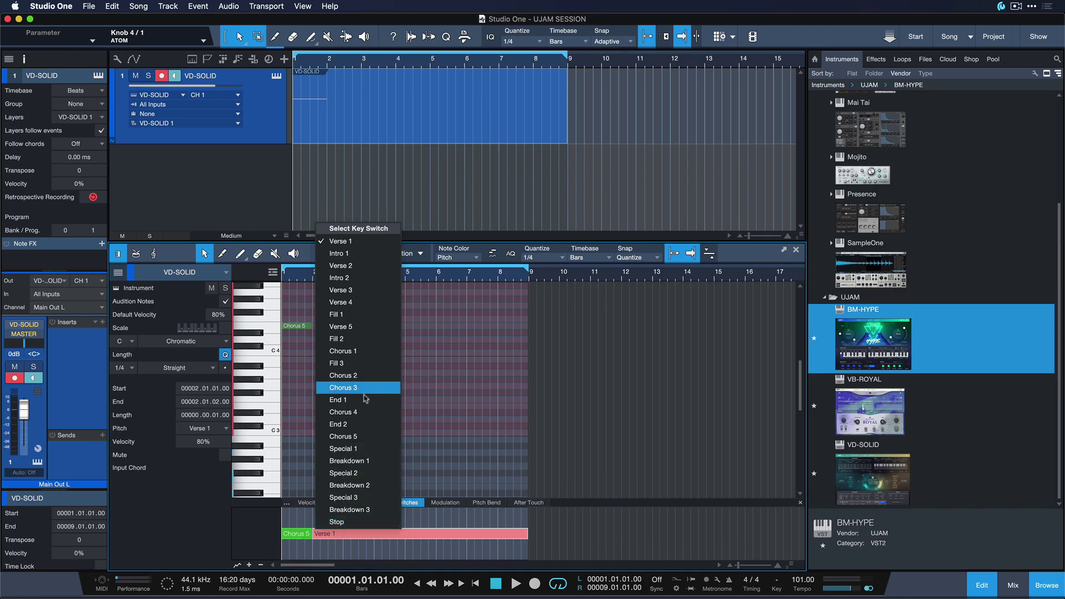
pyautogui.click(354, 338)
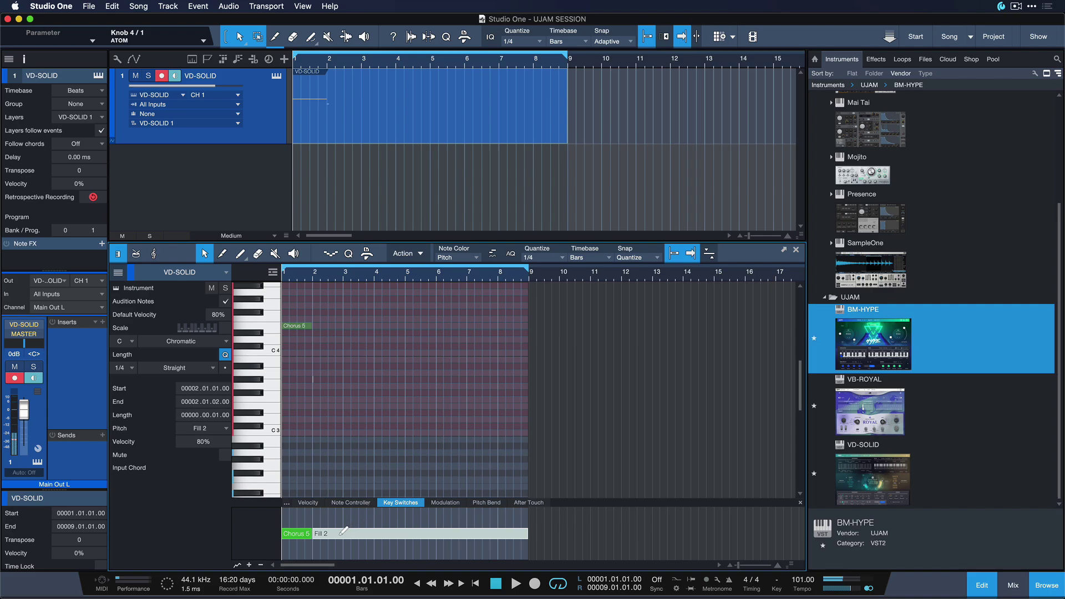
pyautogui.click(342, 533)
pyautogui.click(377, 306)
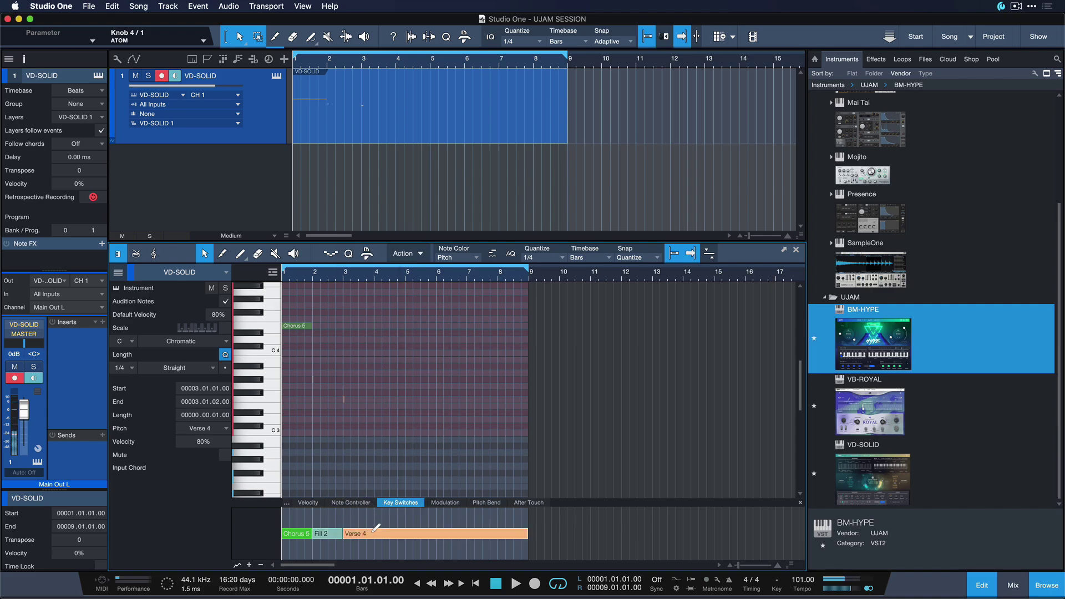
pyautogui.click(373, 531)
pyautogui.click(399, 295)
pyautogui.press('space')
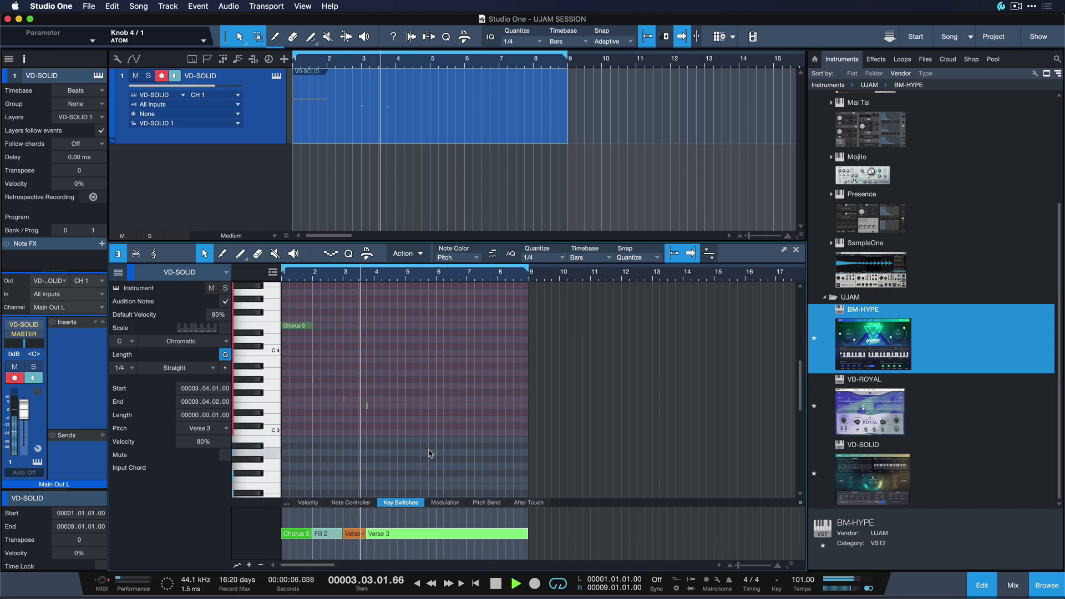
pyautogui.press('space')
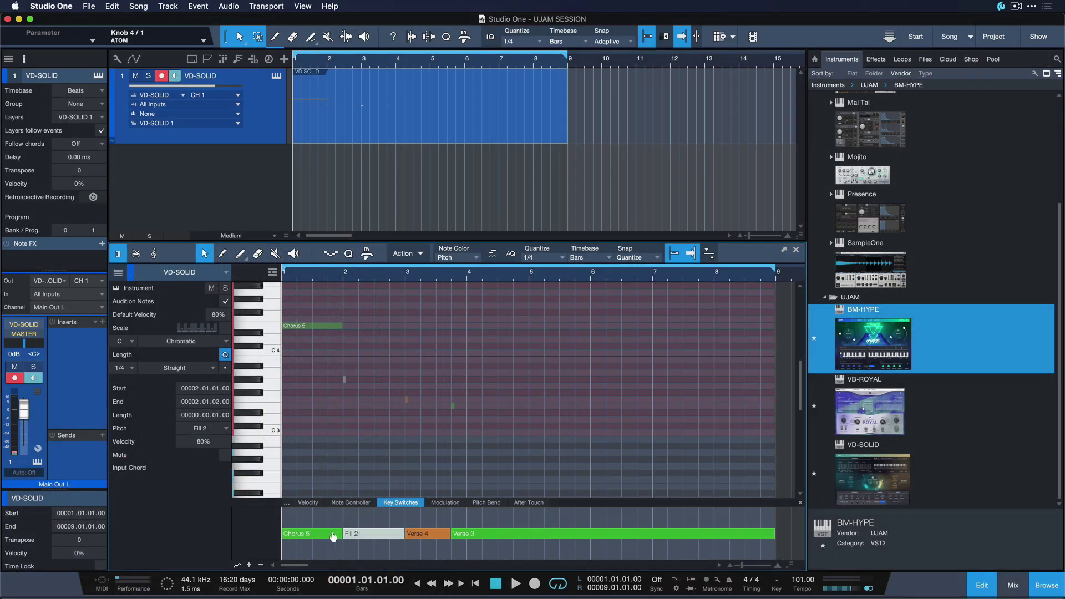
# Add a Fill 1 key switch at bar 2 beat 3 and change the bar 2 key switch to Verse 5.
pyautogui.click(376, 533)
pyautogui.click(355, 528)
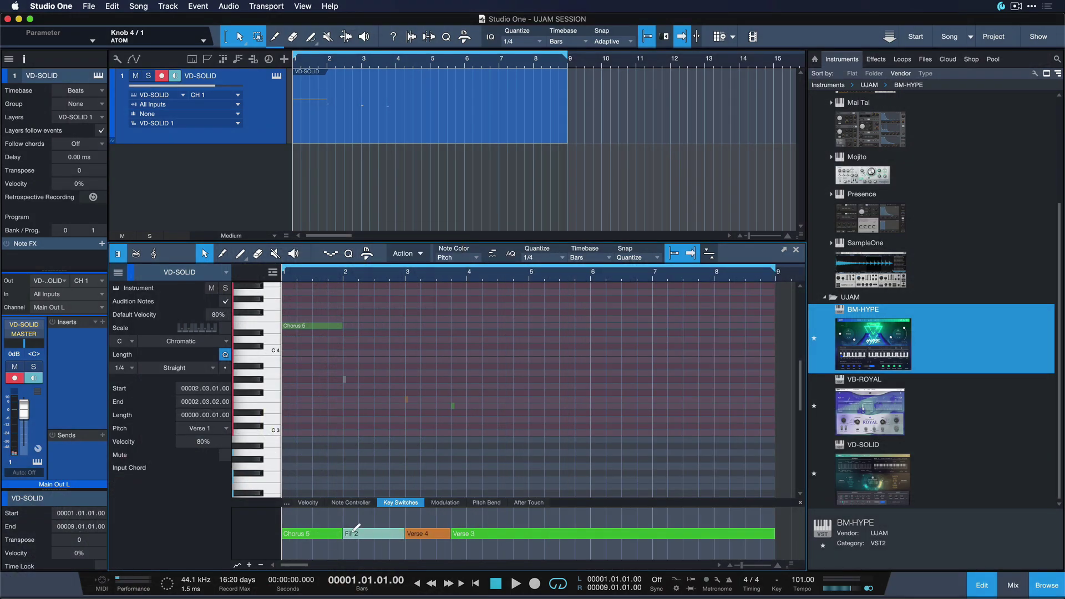
pyautogui.click(376, 531)
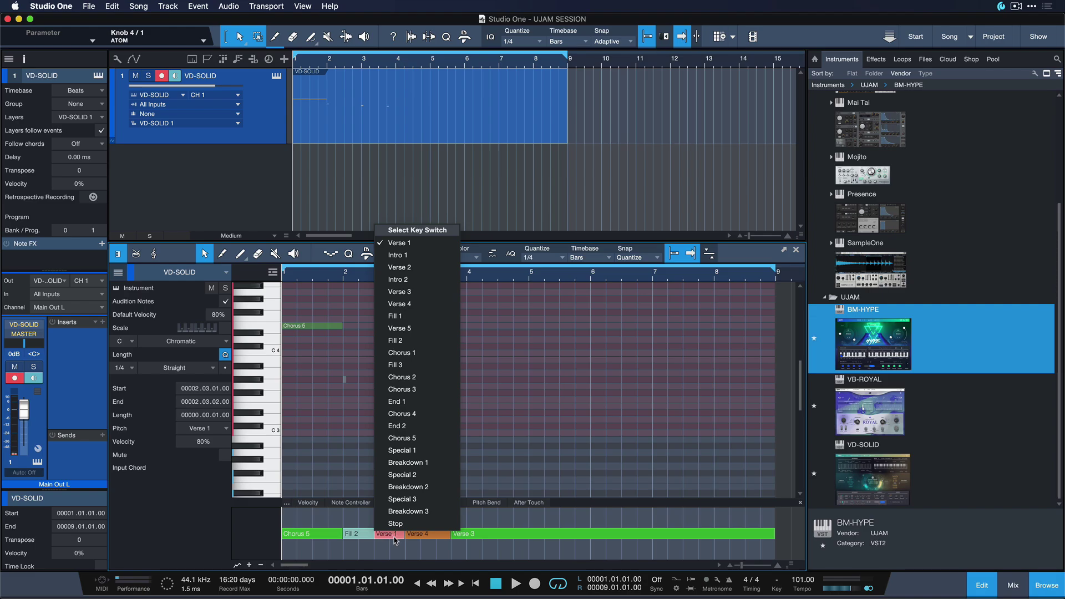
pyautogui.click(395, 315)
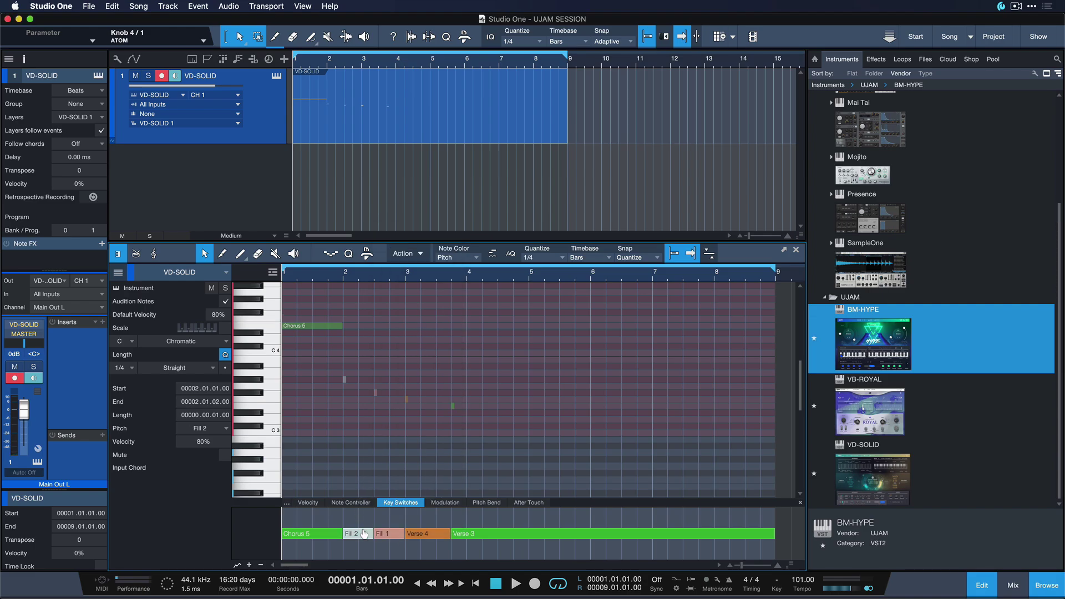
pyautogui.click(365, 533)
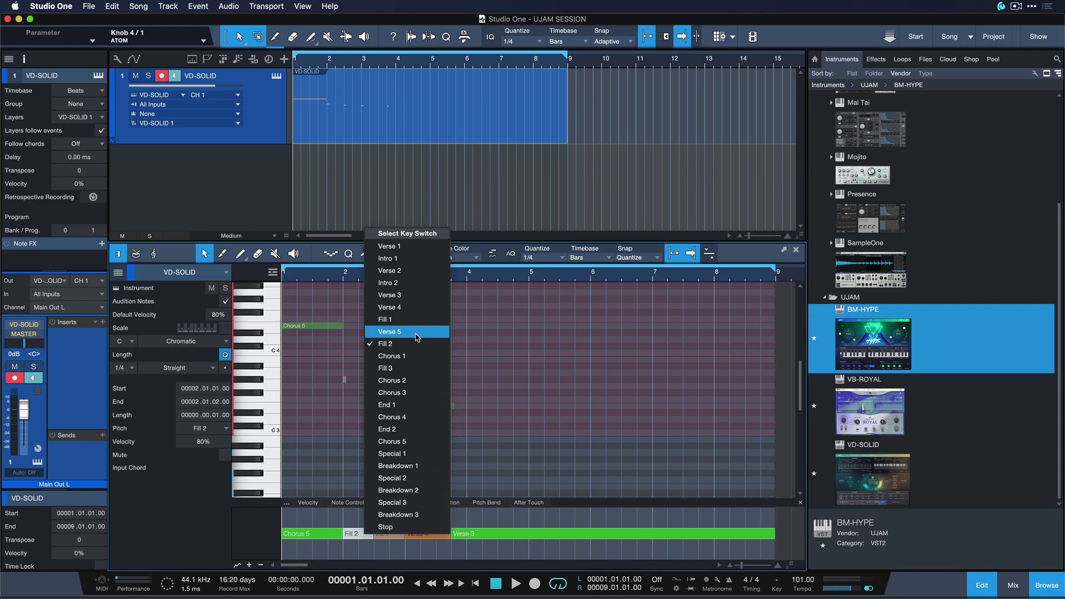
pyautogui.click(418, 332)
# Play the edited key switch pattern from the start and stop playback.
pyautogui.press('space')
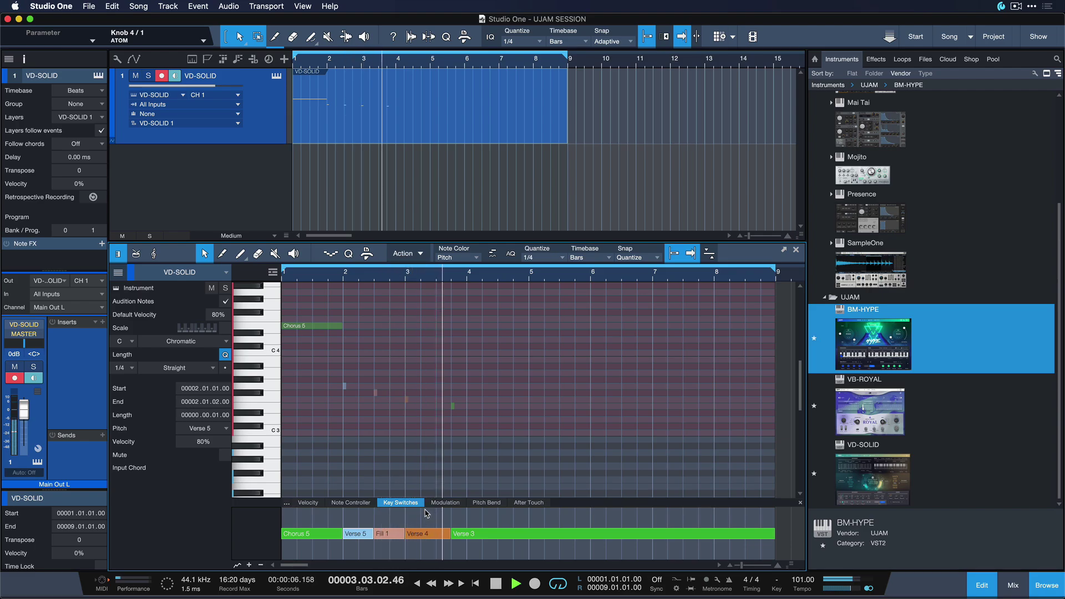
pyautogui.press('w')
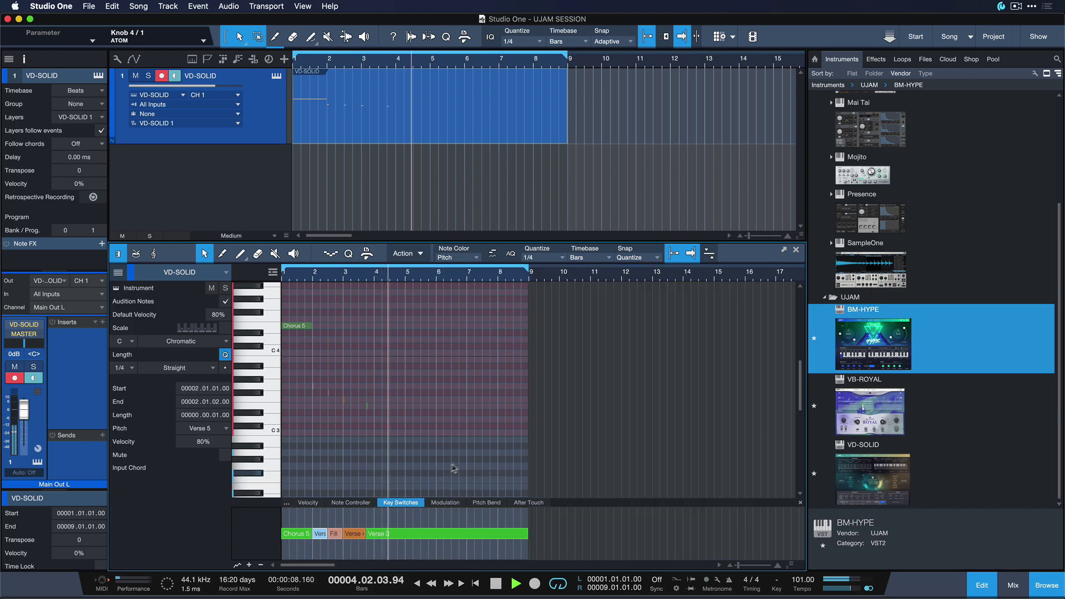
pyautogui.press('space')
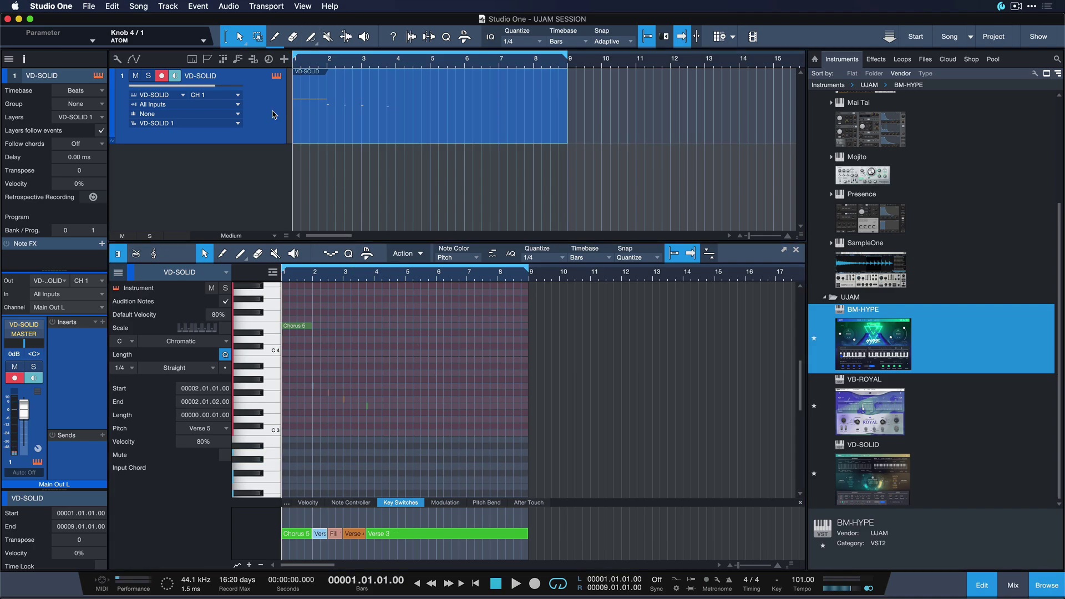
# Open the VD-SOLID instrument during playback, load the Projects preset and close the instrument window.
pyautogui.press('F11')
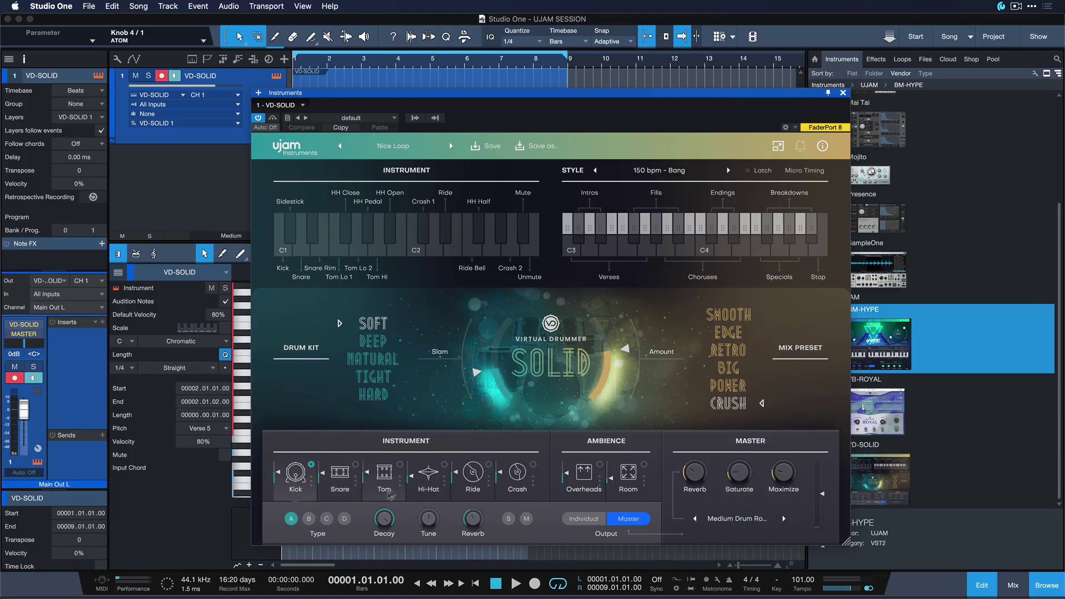
pyautogui.press('space')
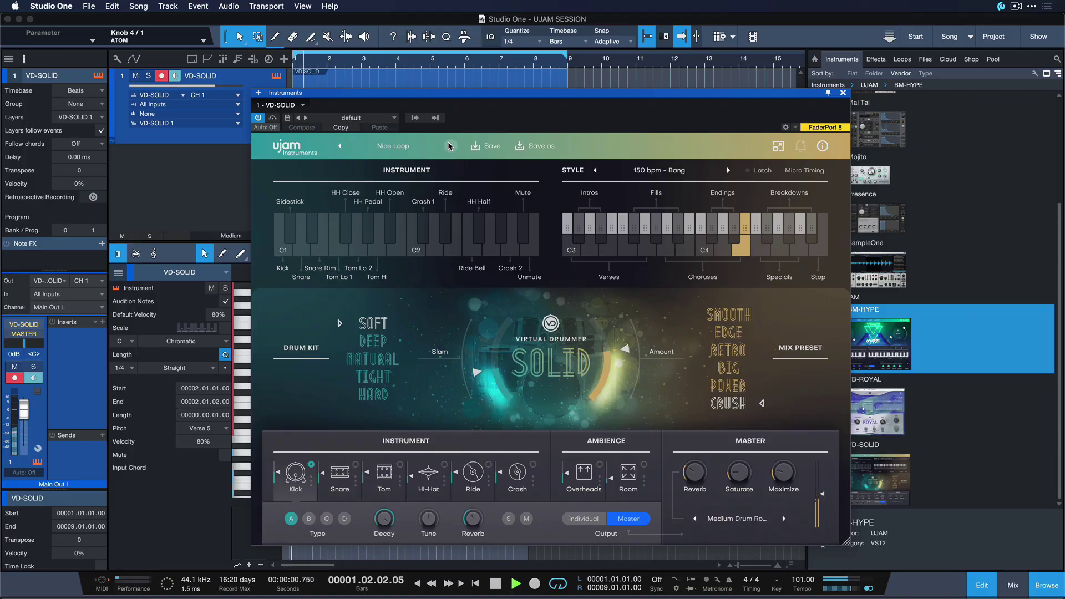
pyautogui.click(449, 146)
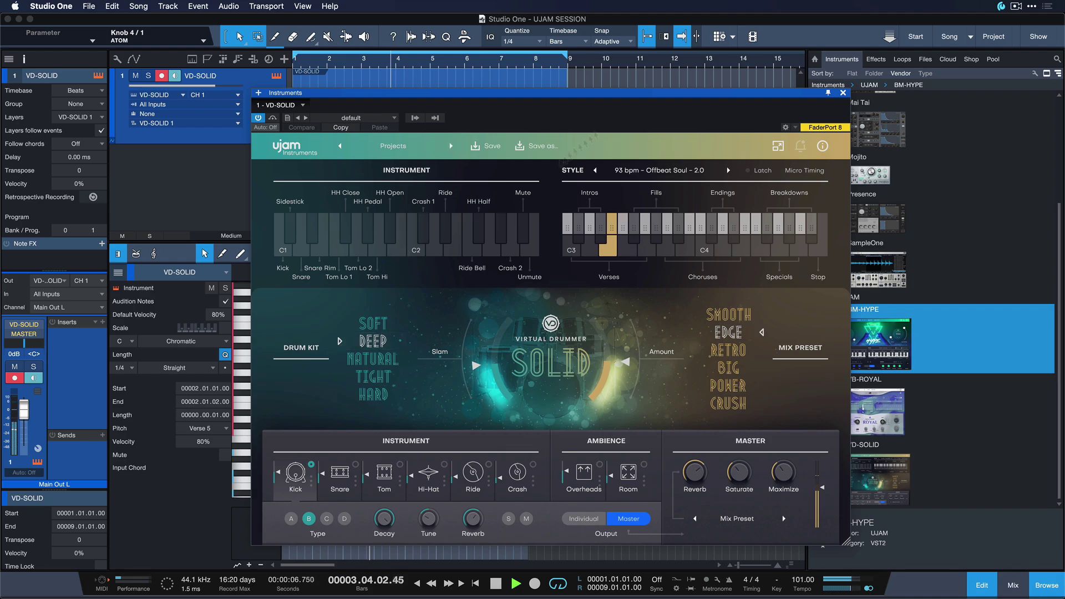
pyautogui.click(844, 93)
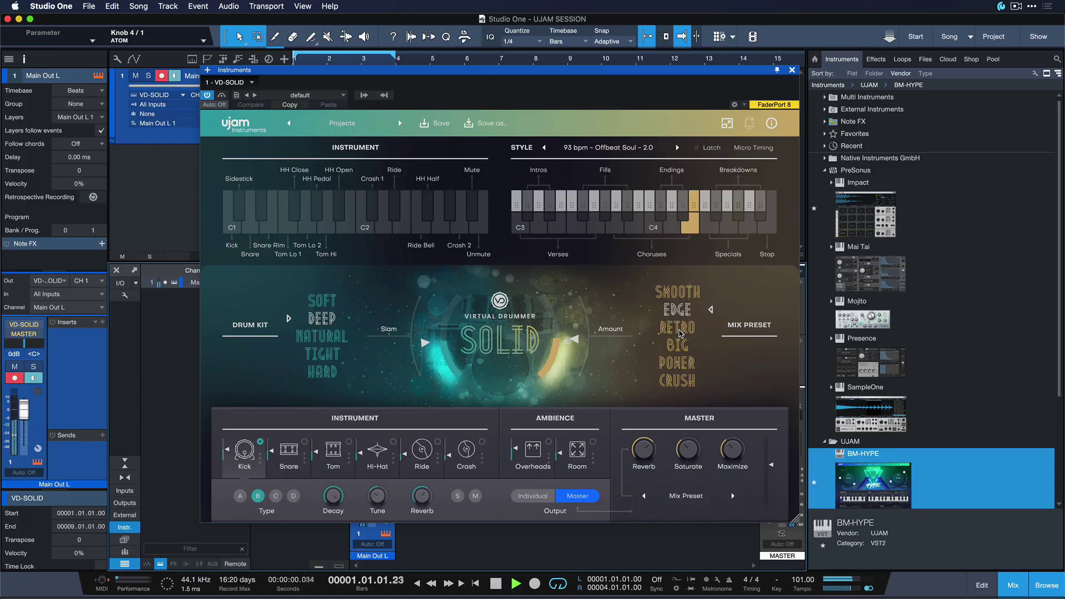
# Audition the Retro and Big mix presets, settle on Power and raise the mix preset Amount.
pyautogui.click(679, 330)
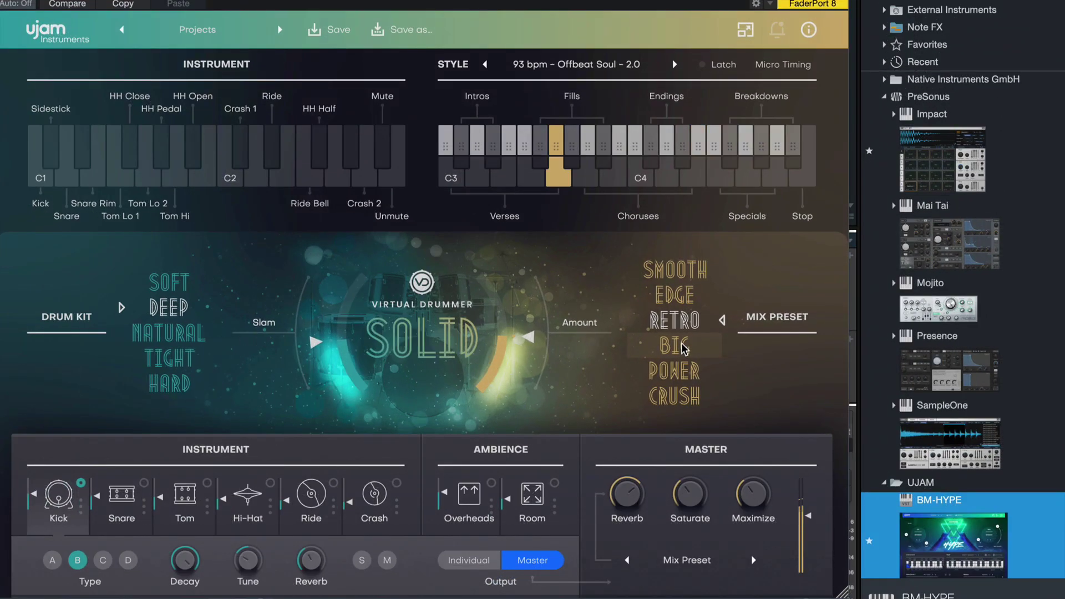
pyautogui.click(684, 347)
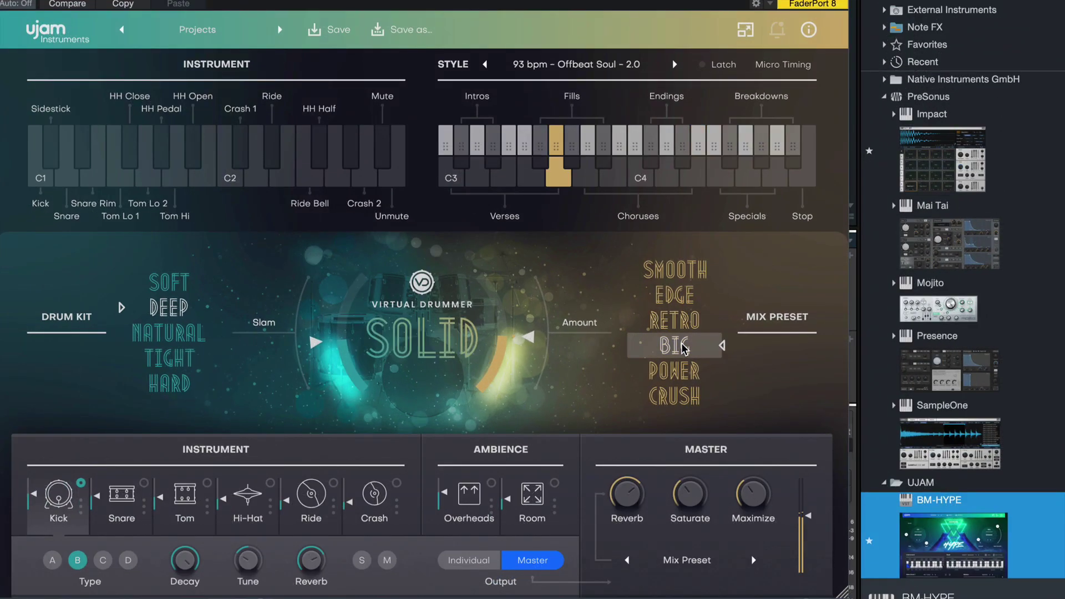
pyautogui.click(680, 371)
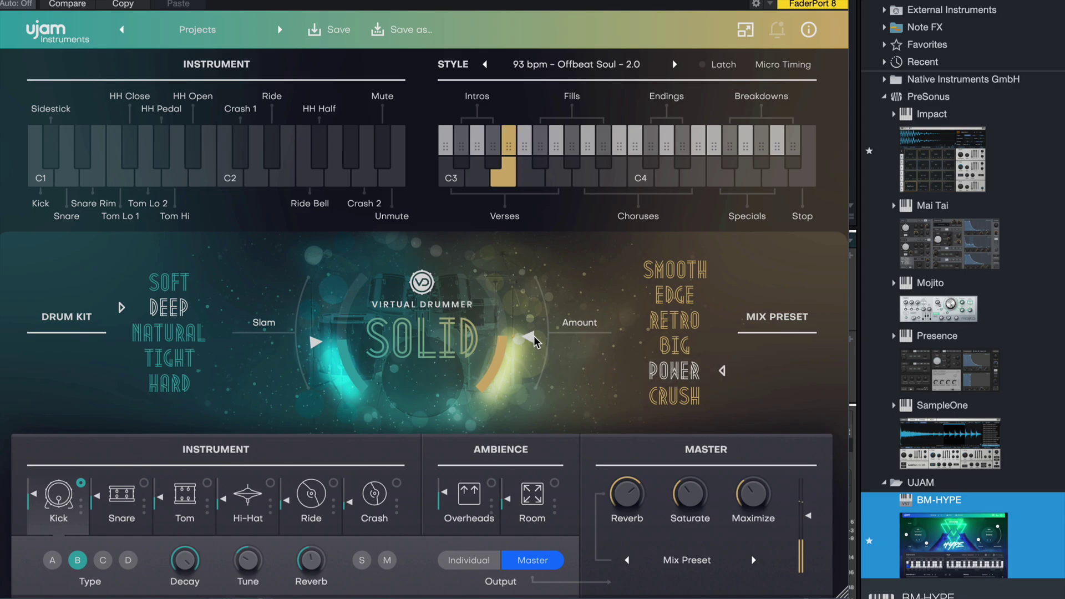
pyautogui.moveTo(535, 341); pyautogui.dragTo(528, 303)
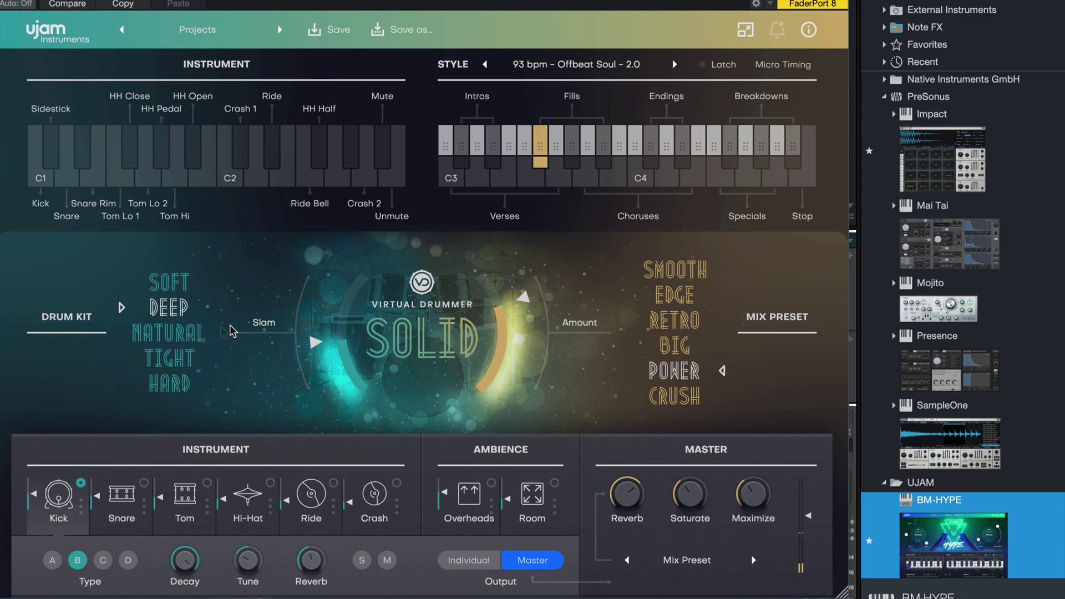
# Audition the Hard and Deep drum kits in VD-SOLID, settle on Tight and lower the Slam amount.
pyautogui.click(177, 382)
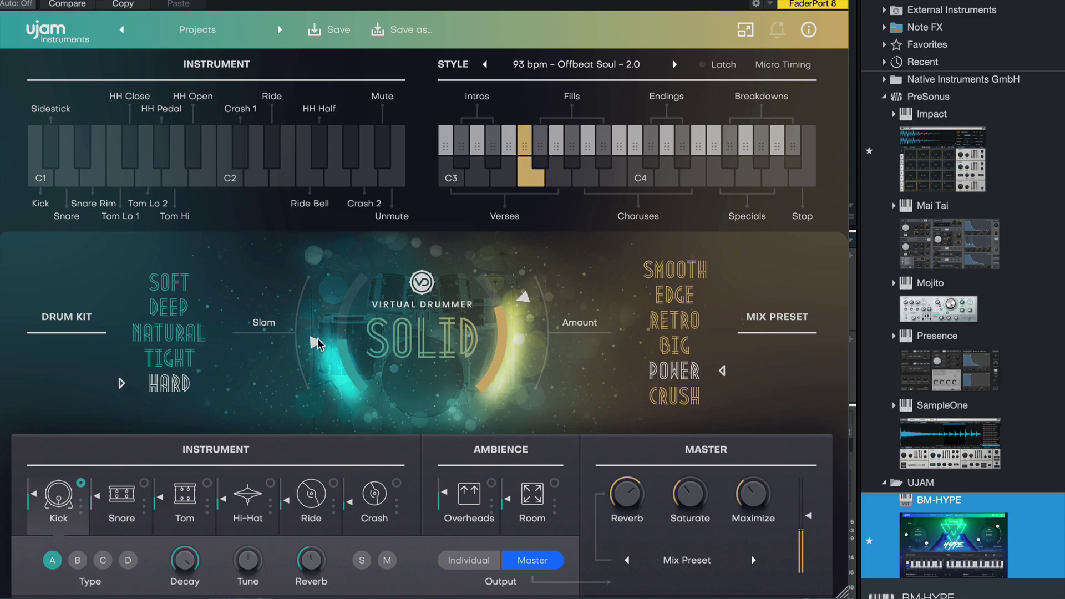
pyautogui.moveTo(317, 337)
pyautogui.moveTo(320, 338); pyautogui.dragTo(303, 366)
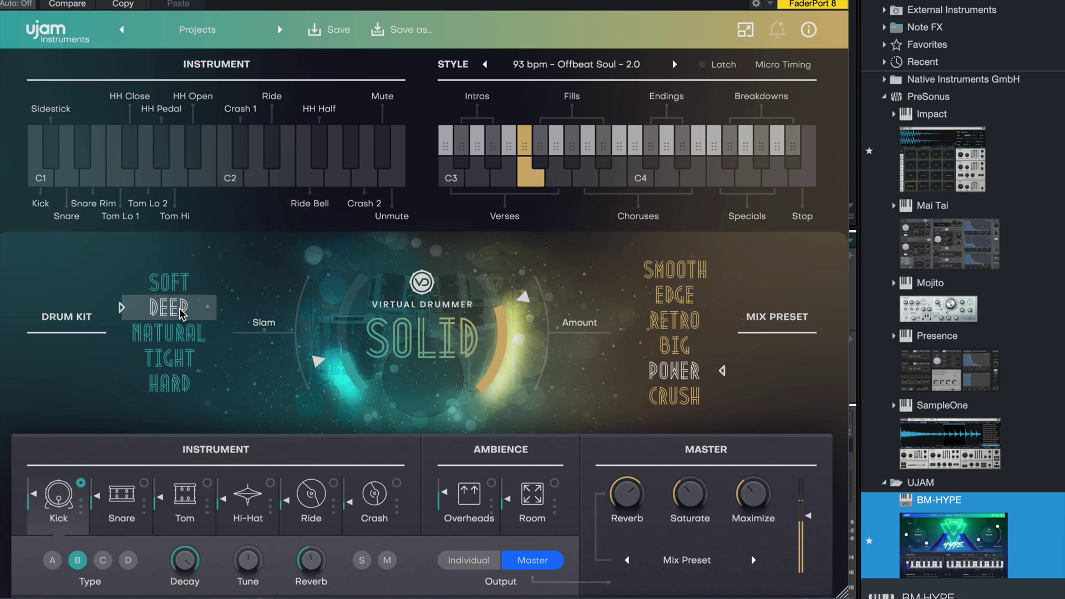
pyautogui.click(210, 356)
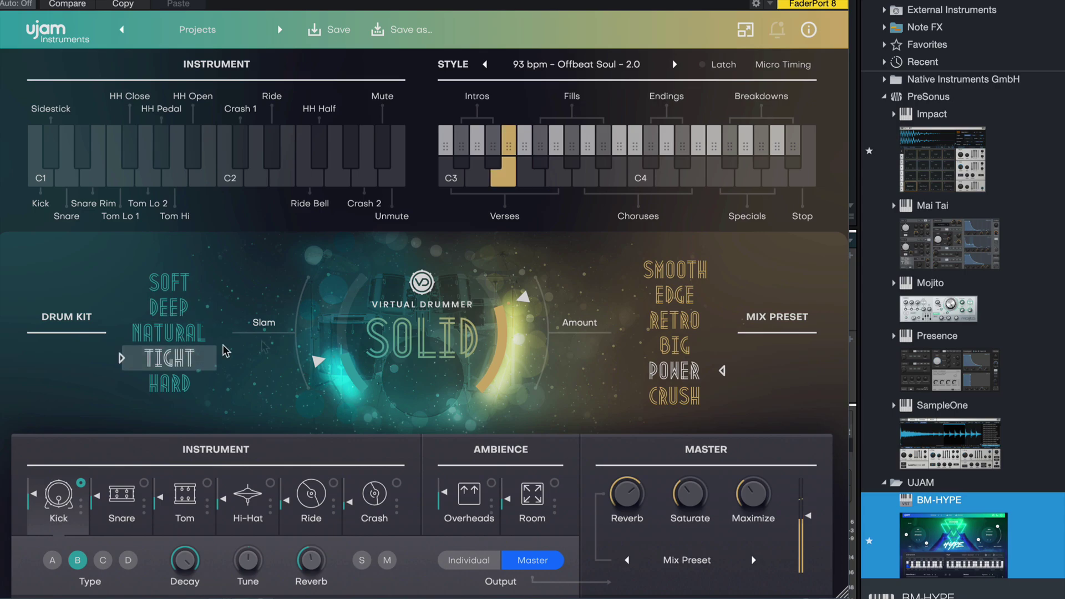
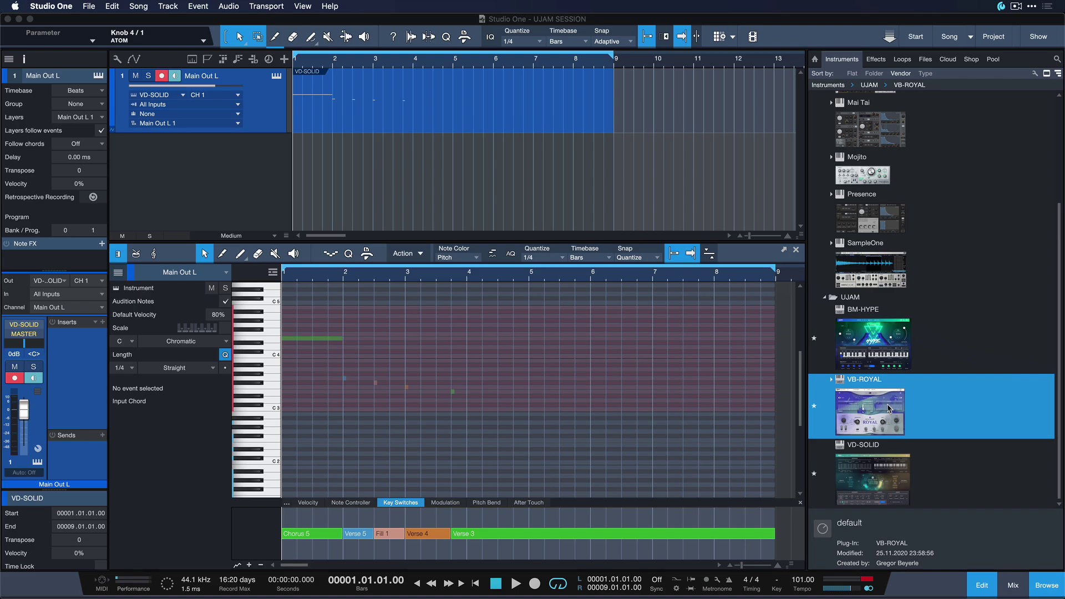
# Add the VB-ROYAL virtual bassist to the arrangement as a new instrument track below the drums.
pyautogui.moveTo(857, 397); pyautogui.dragTo(784, 233)
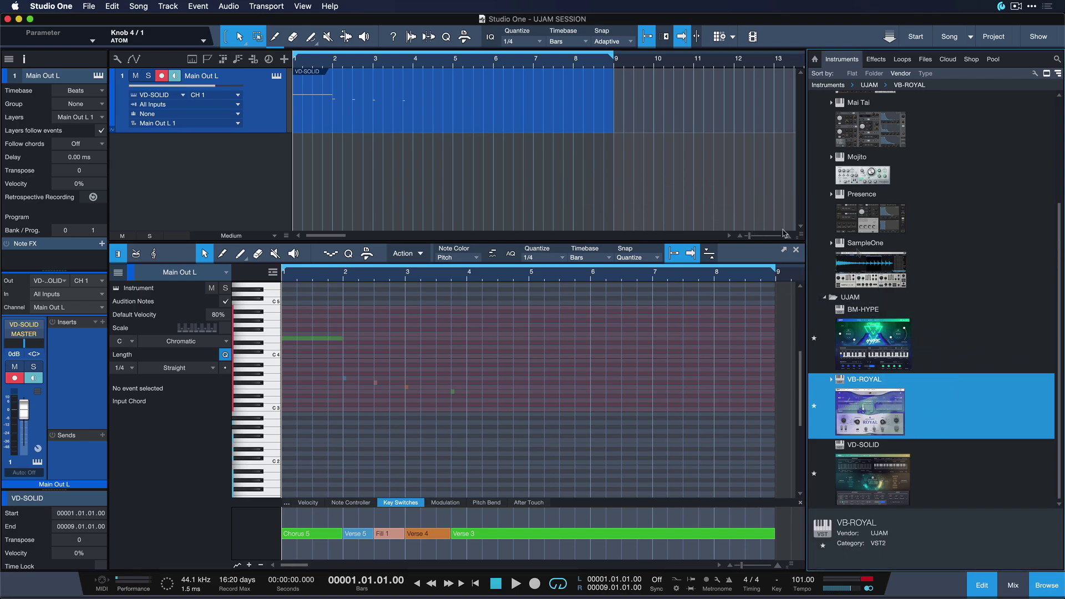
pyautogui.moveTo(671, 222); pyautogui.dragTo(640, 226)
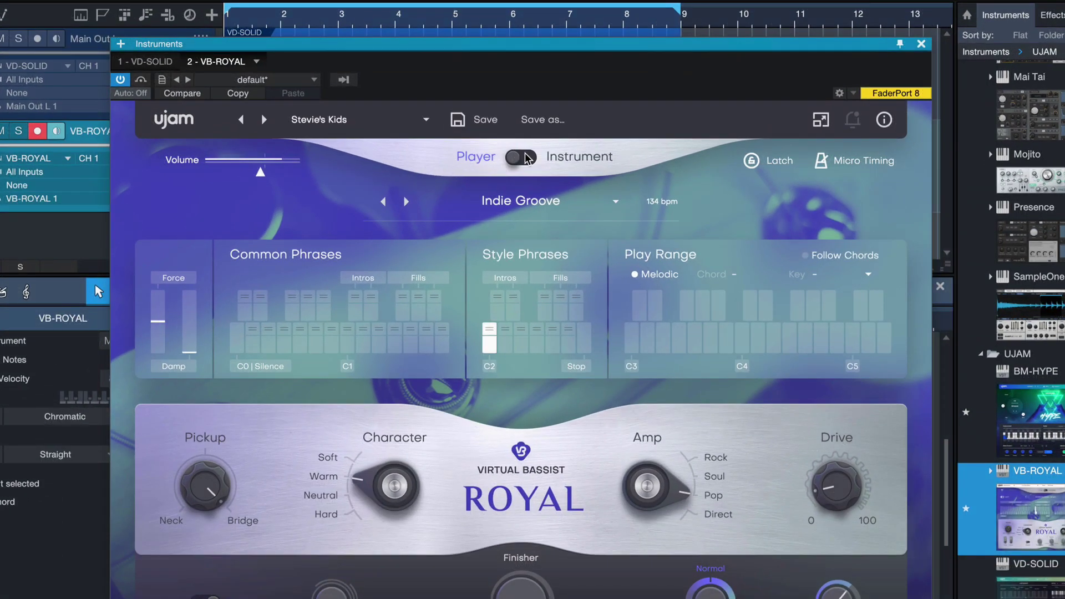
# View VB-ROYAL's Instrument mode, return to Player mode and close the instrument window.
pyautogui.click(524, 158)
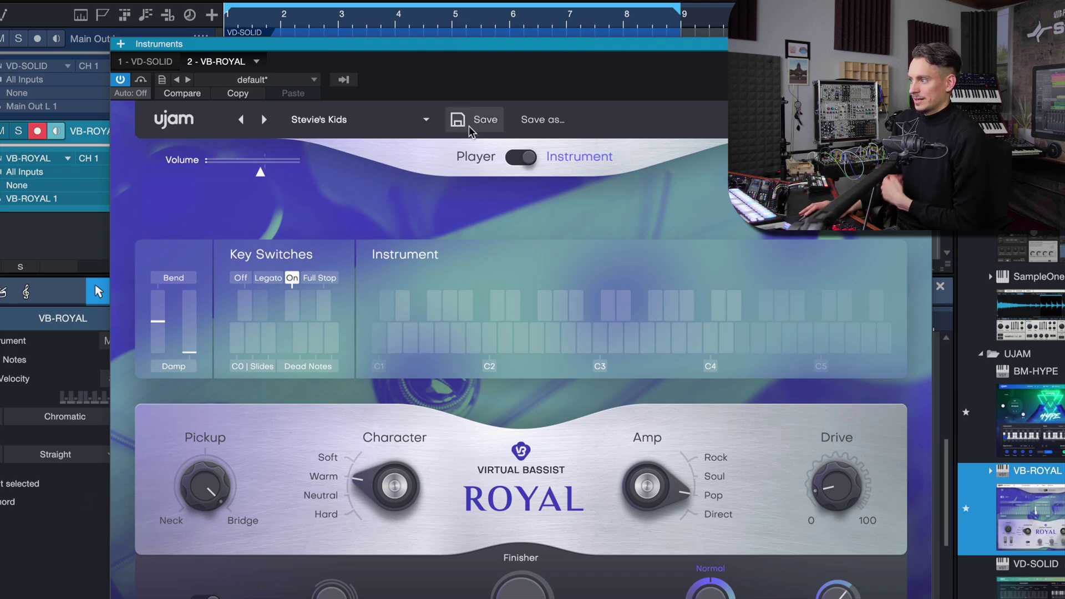
pyautogui.click(511, 161)
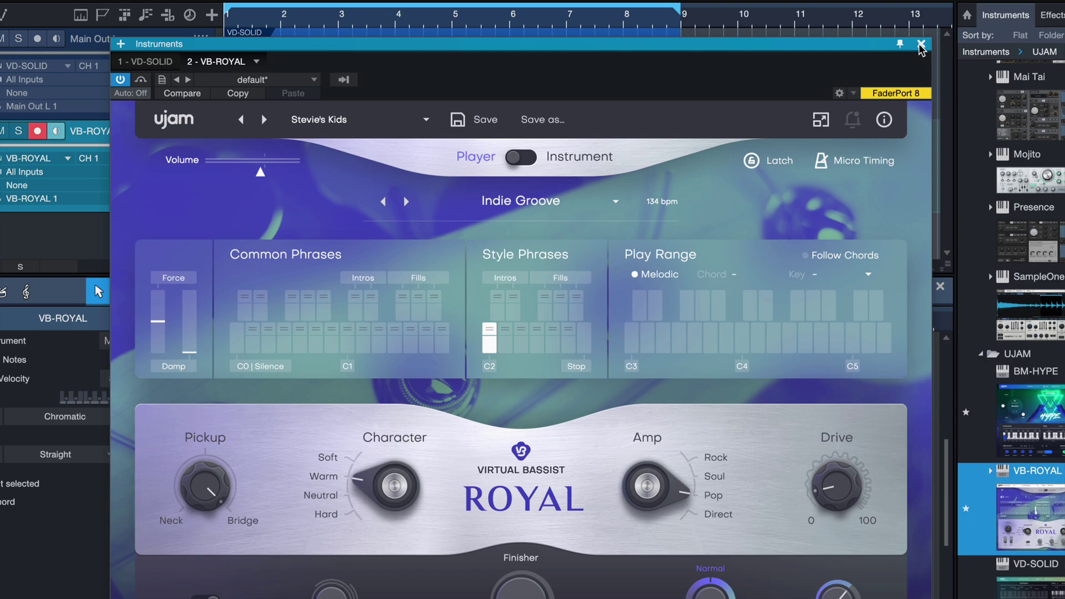
pyautogui.click(921, 44)
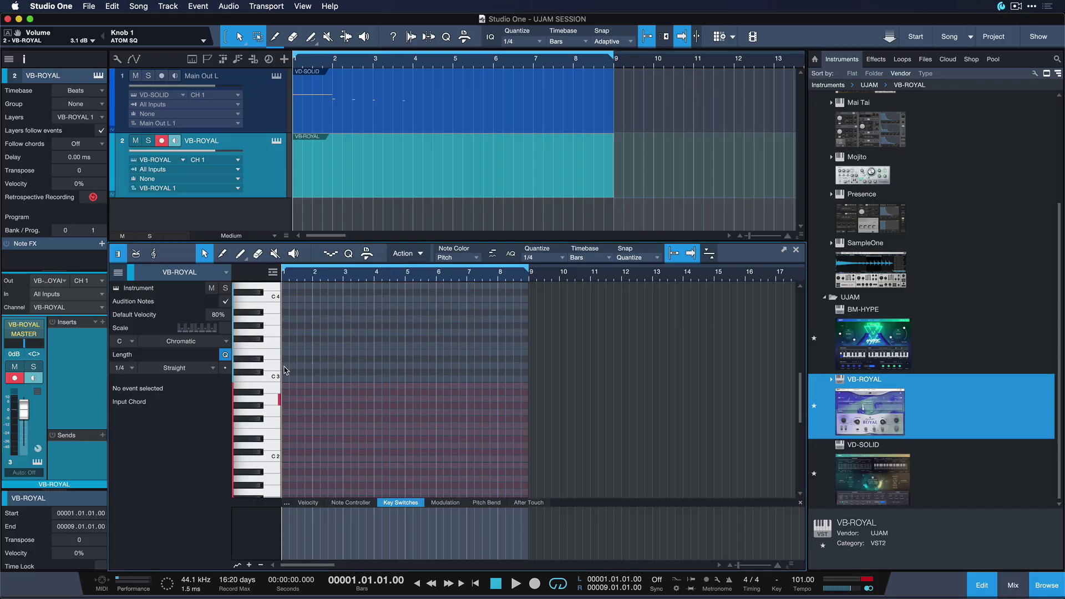
# Draw a D3 note across all eight bars of the VB-ROYAL part and split it at the grid with quantize set to 1/1.
pyautogui.moveTo(289, 362); pyautogui.dragTo(459, 363)
pyautogui.moveTo(459, 362); pyautogui.dragTo(513, 362)
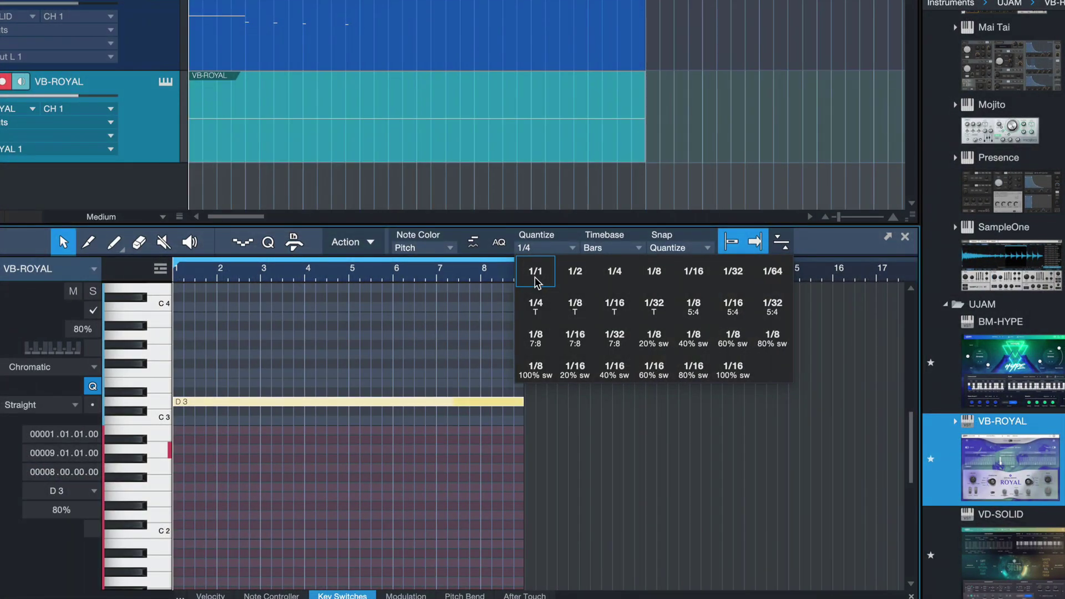
pyautogui.click(535, 272)
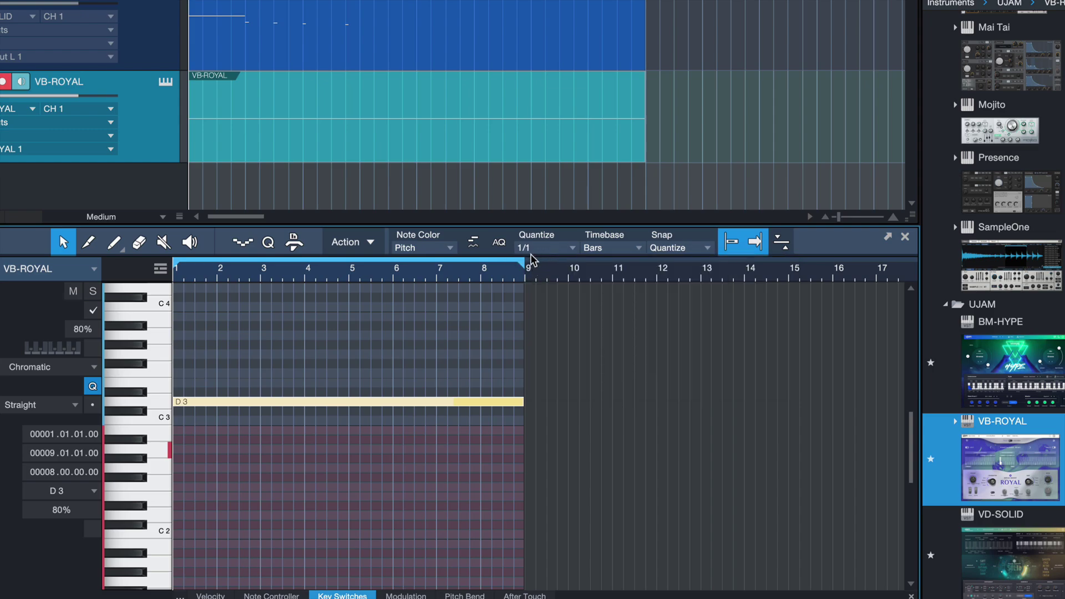
pyautogui.moveTo(288, 406)
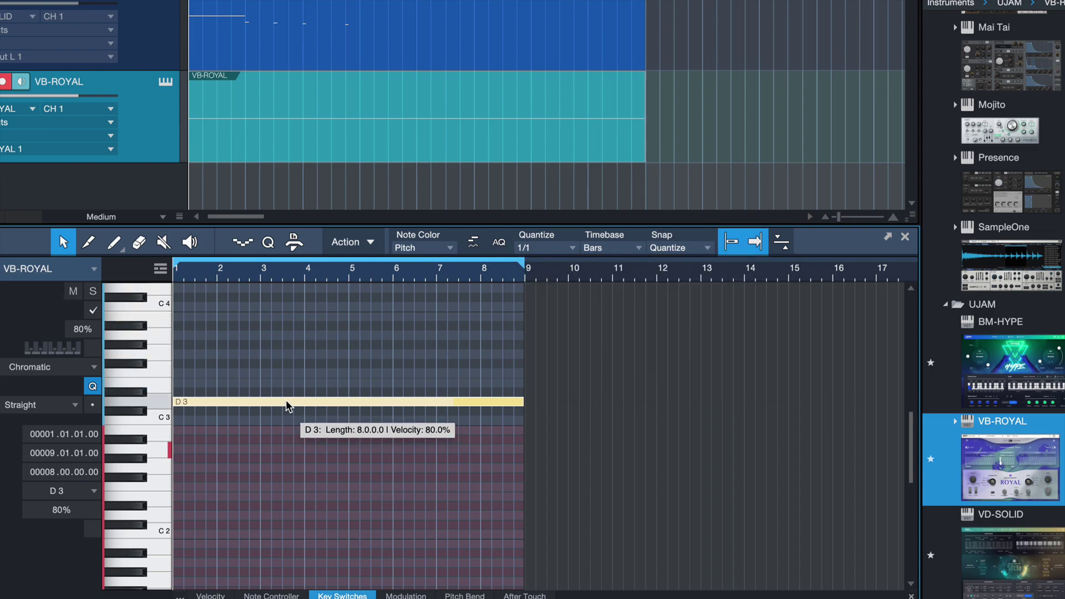
pyautogui.rightClick(287, 403)
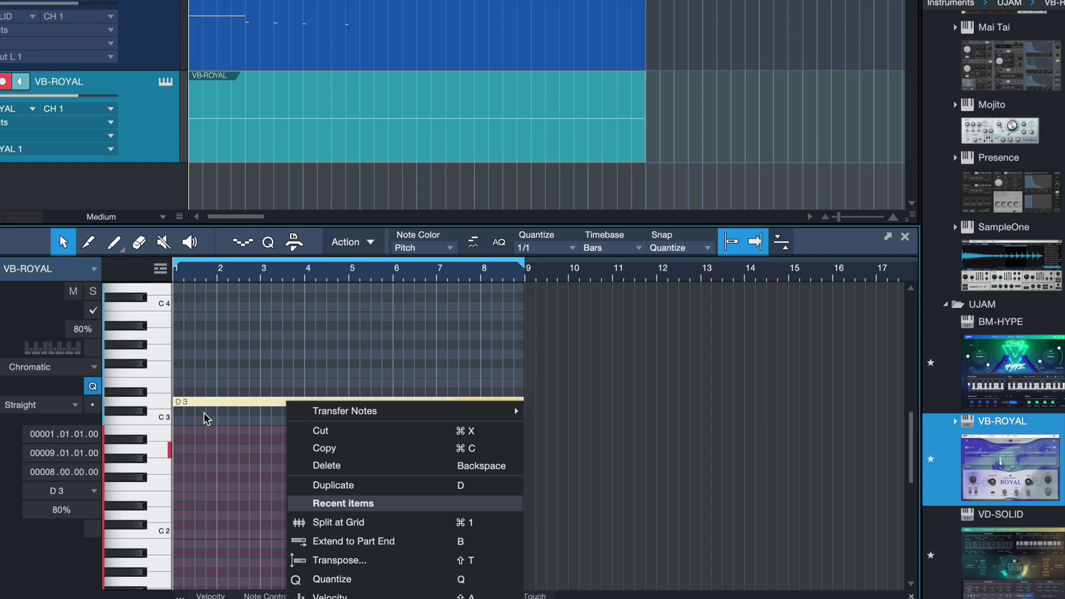
pyautogui.click(308, 523)
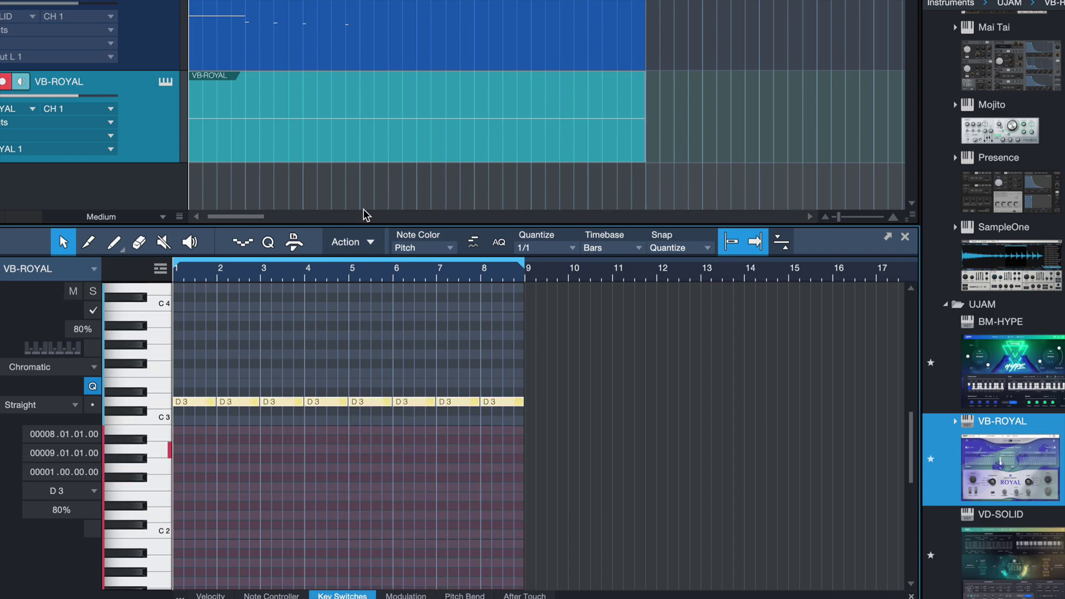
# Look over the available note actions, then play the split bass notes and deselect them.
pyautogui.click(368, 237)
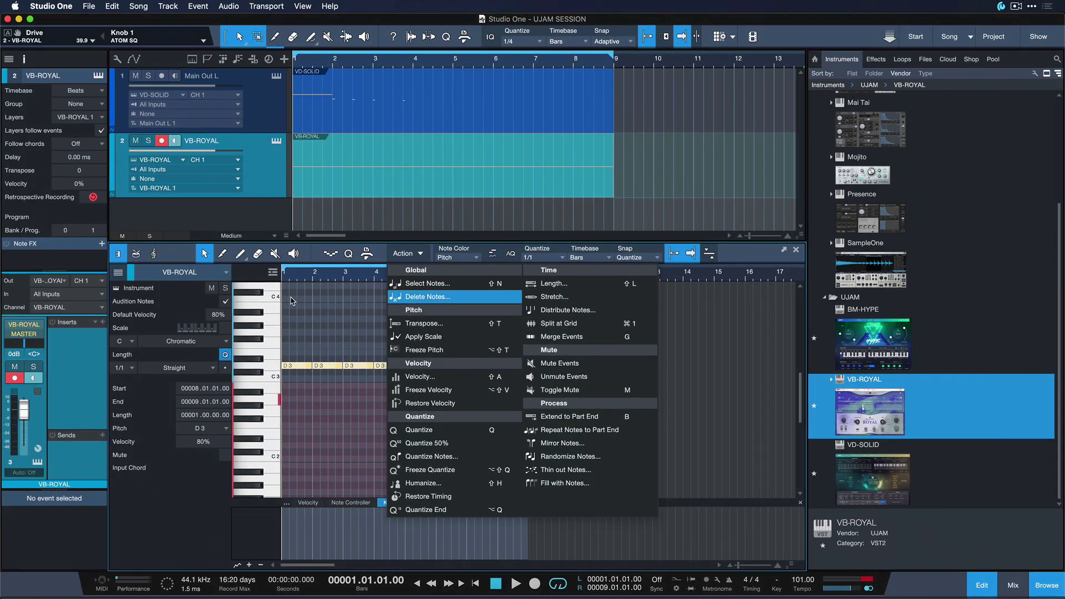
pyautogui.click(562, 342)
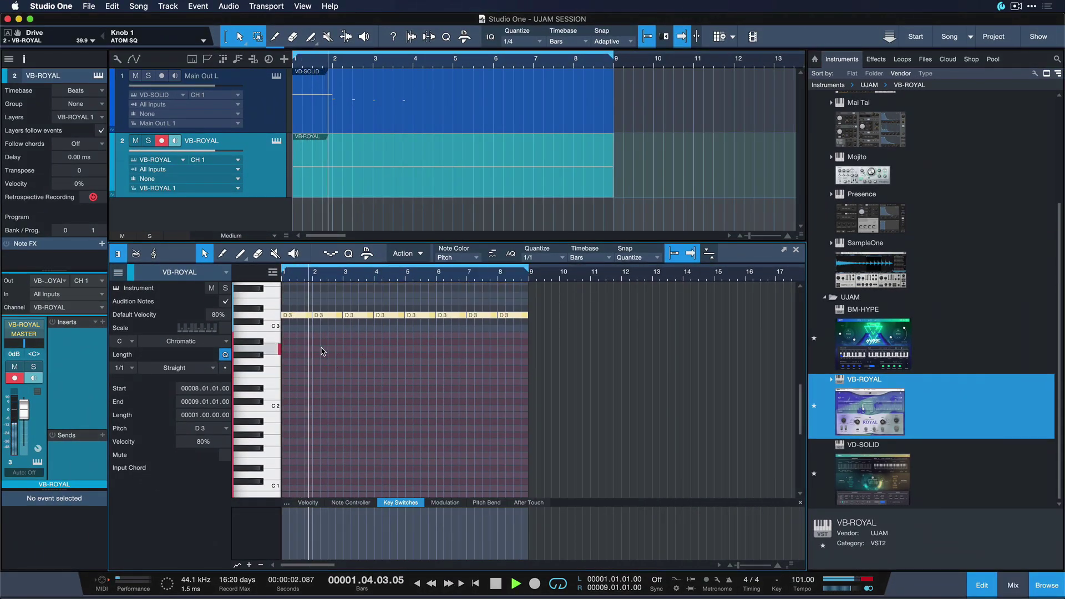
pyautogui.press('space')
pyautogui.click(323, 351)
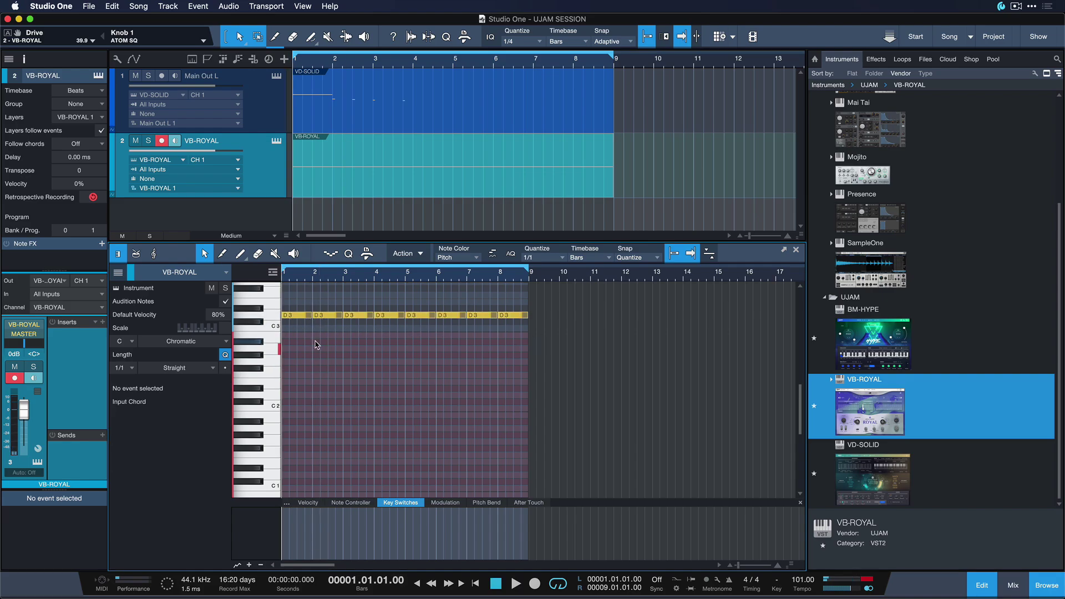
# Add bass key switches: C-Intro 1 at bar 1, Common 7 at bar 2, Common 2 at bar 3 and Common 11 at bar 4.
pyautogui.click(283, 534)
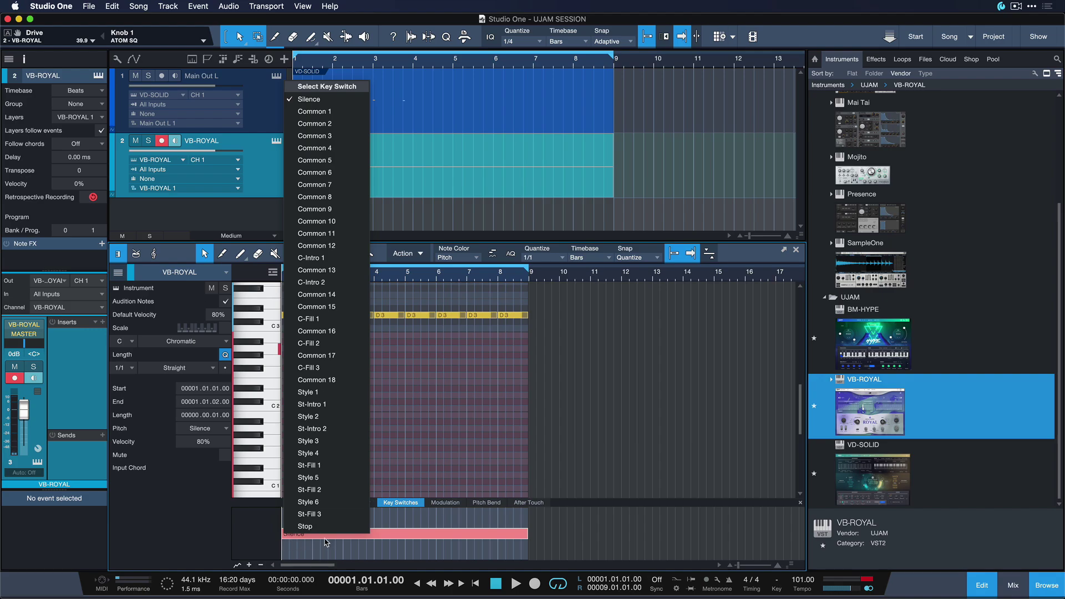
pyautogui.click(320, 258)
pyautogui.click(318, 522)
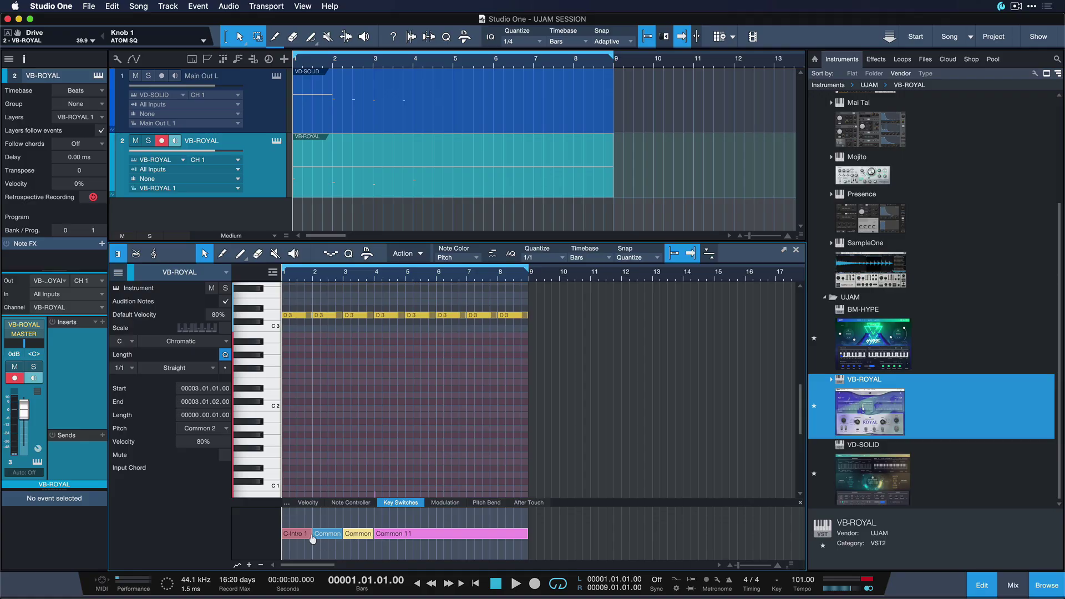
# Play the drums and bass from the start while examining the bass key switches, then stop playback.
pyautogui.press('space')
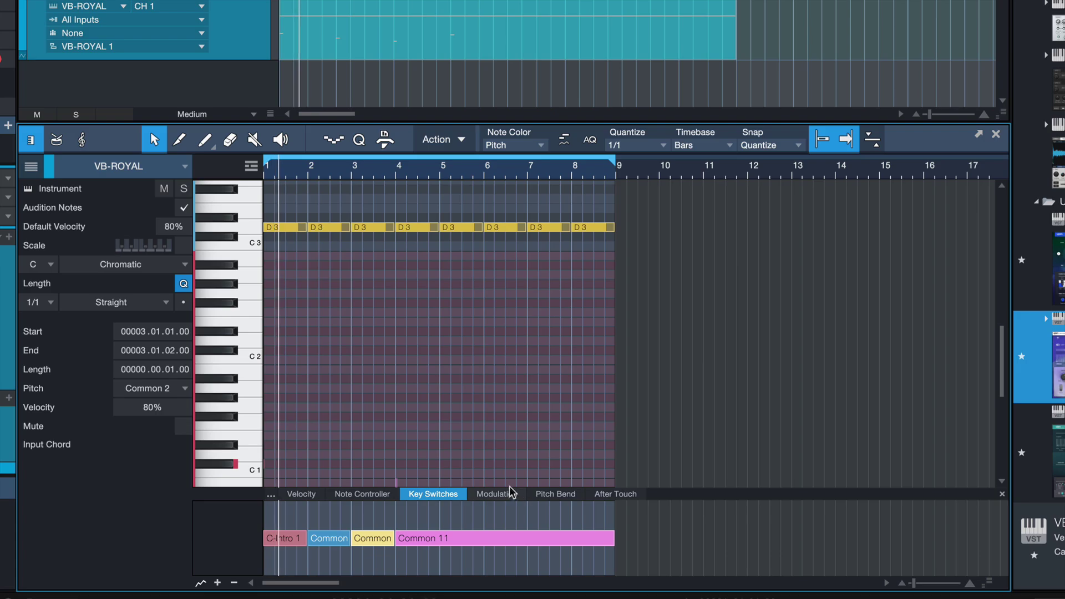
pyautogui.press('e')
pyautogui.press('w')
pyautogui.press('e')
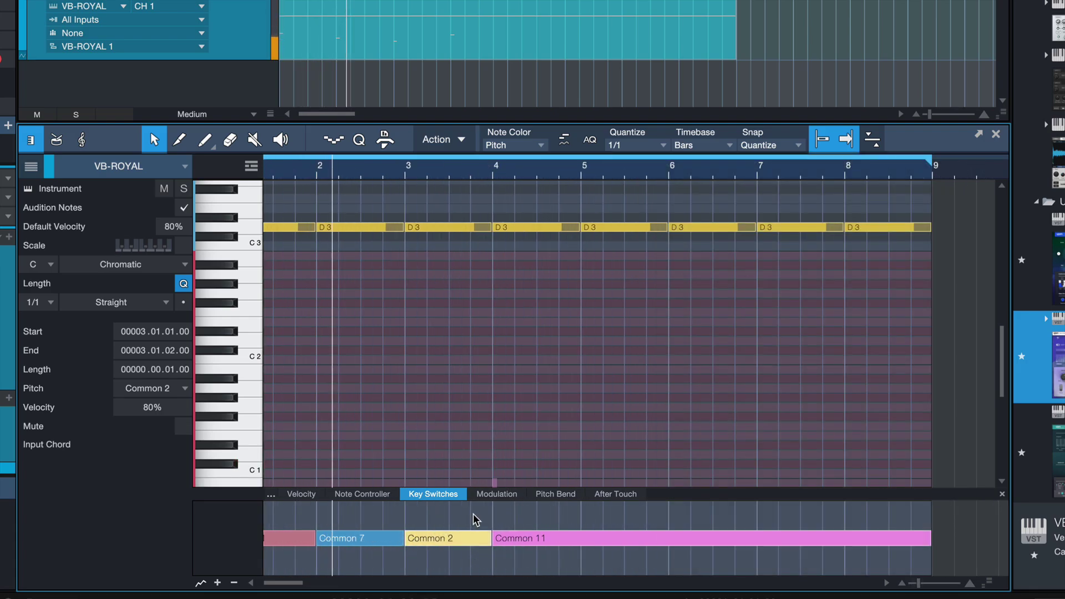
pyautogui.press('w')
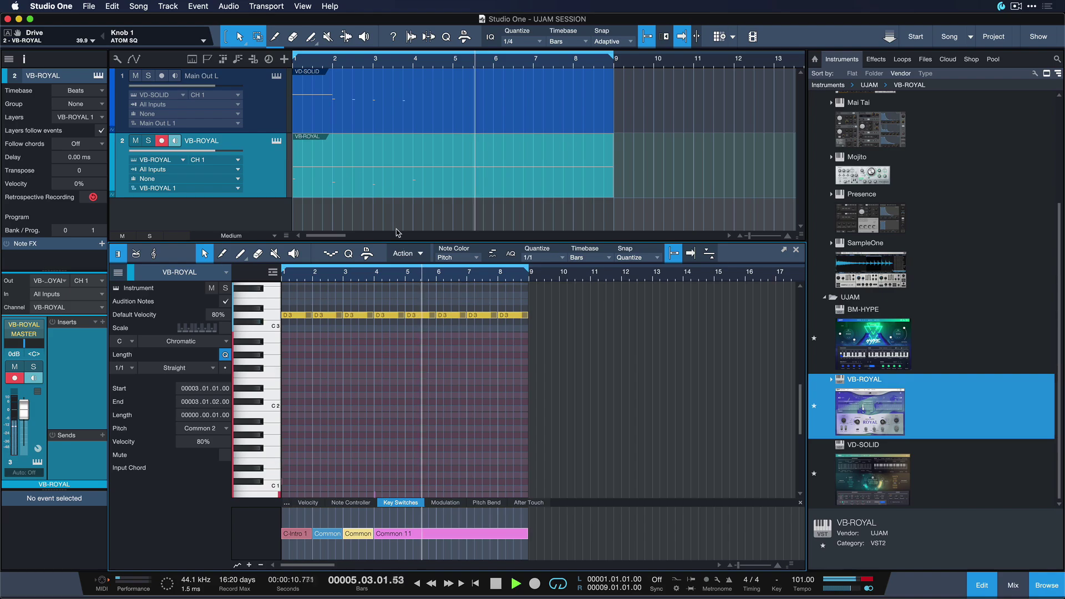
pyautogui.press('space')
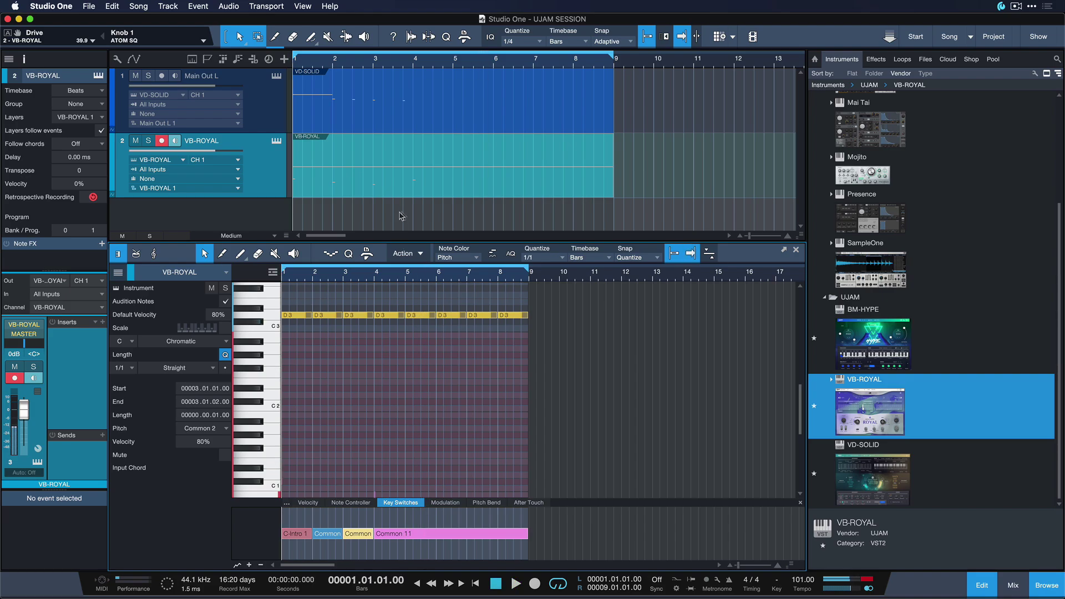
# During playback, raise VB-ROYAL's Finisher, Compressor and Drive, and set the Amp to Rock and the Character to Hard.
pyautogui.click(277, 142)
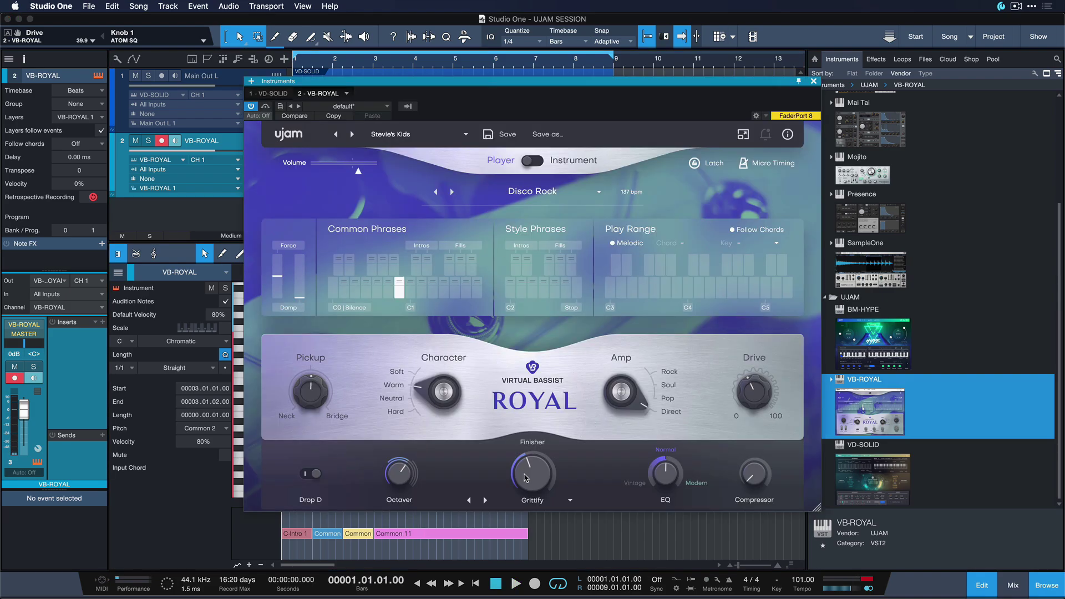
pyautogui.press('space')
pyautogui.moveTo(526, 478); pyautogui.dragTo(529, 457)
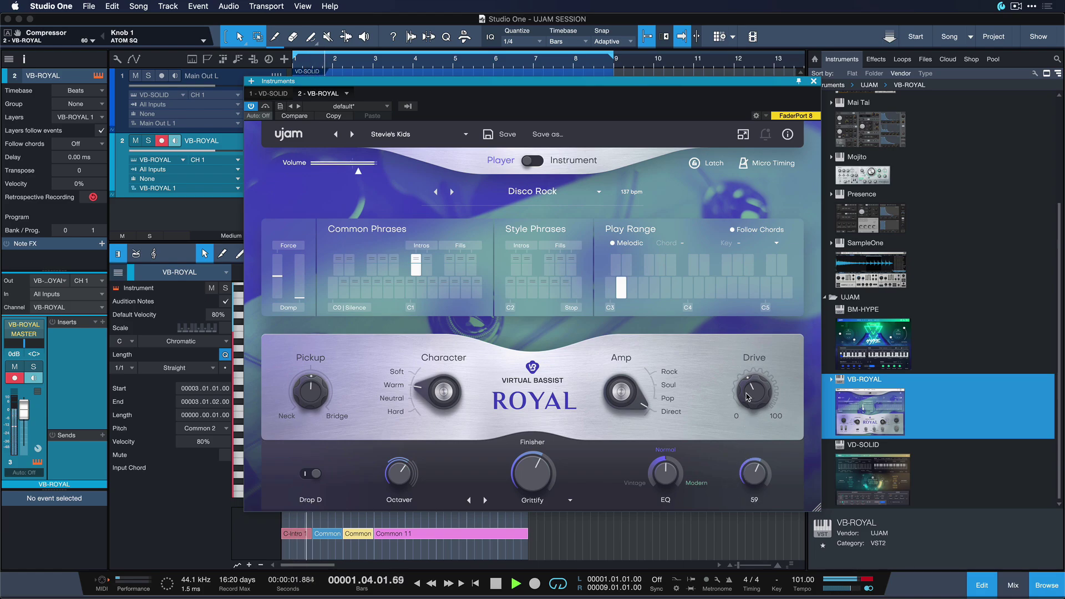
pyautogui.moveTo(756, 384); pyautogui.dragTo(754, 369)
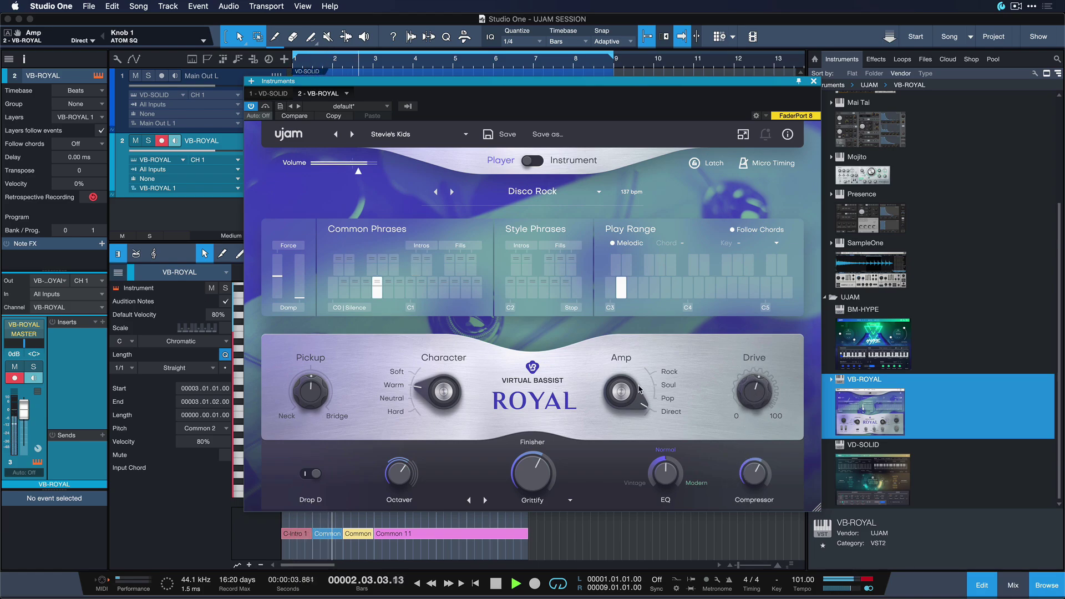
pyautogui.moveTo(620, 401); pyautogui.dragTo(617, 378)
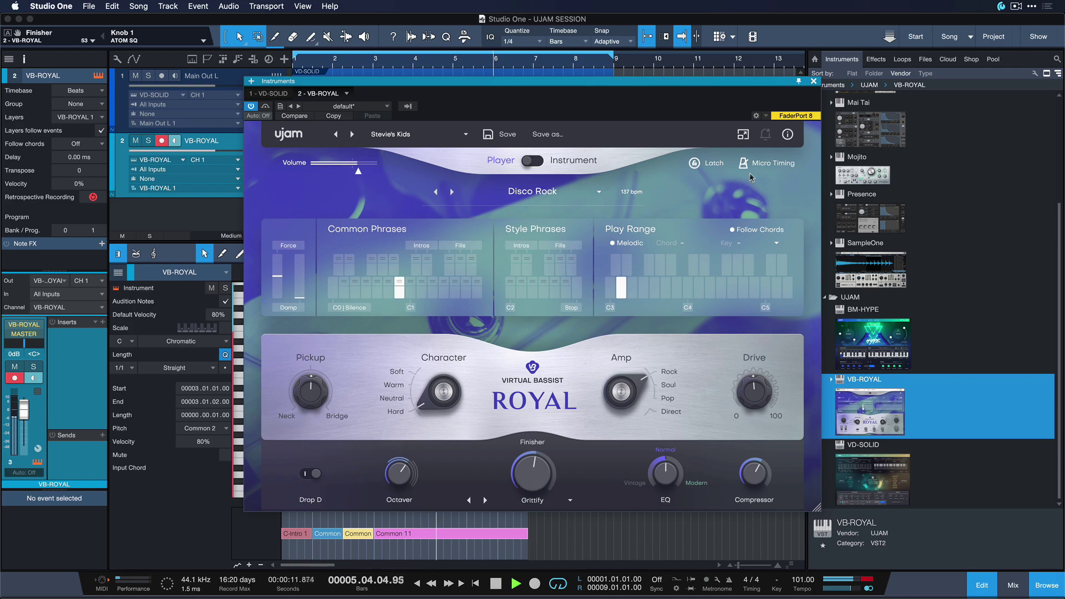
pyautogui.press('space')
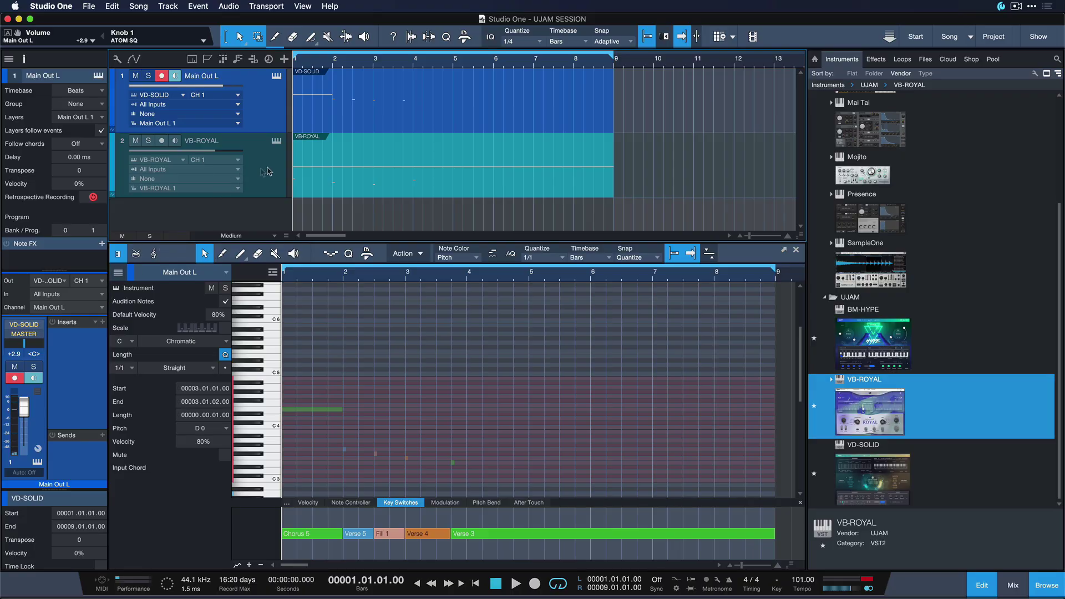
# Insert a Compressor on the VB-ROYAL track.
pyautogui.click(267, 172)
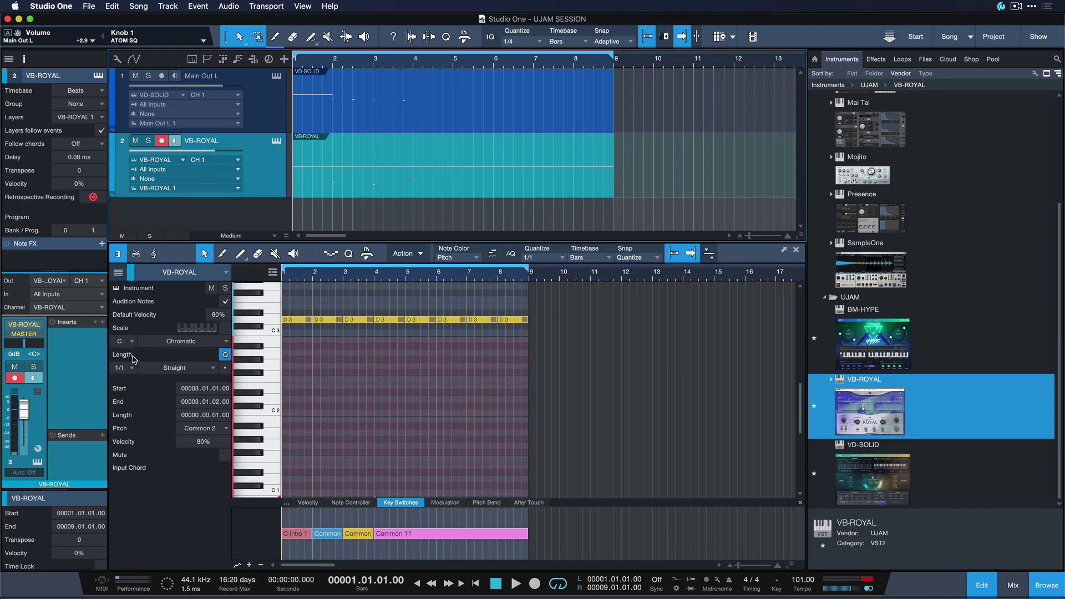
pyautogui.click(101, 324)
pyautogui.write('comp')
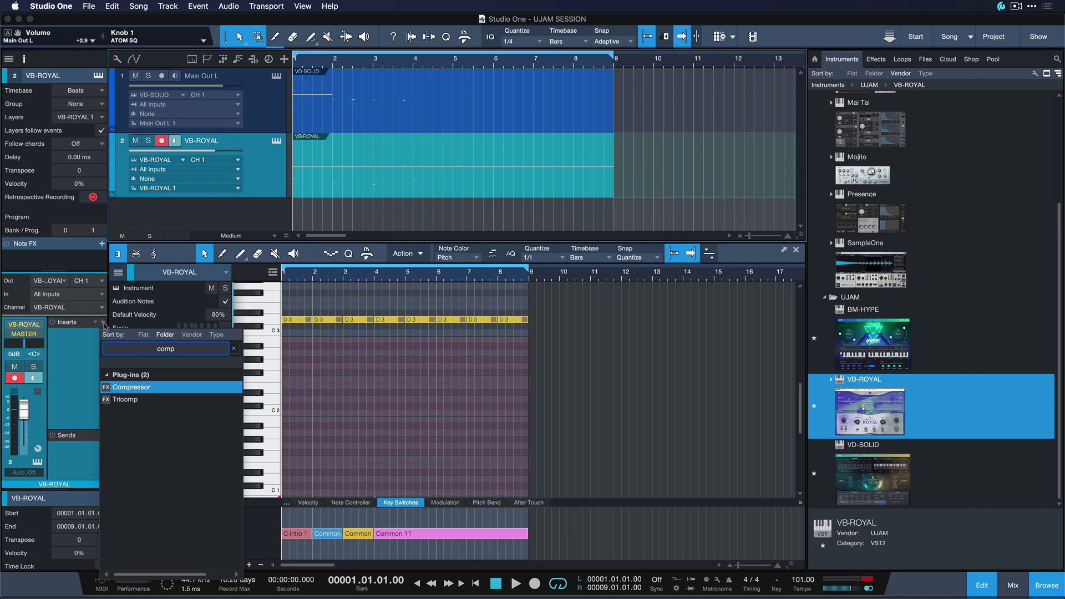
pyautogui.press('Return')
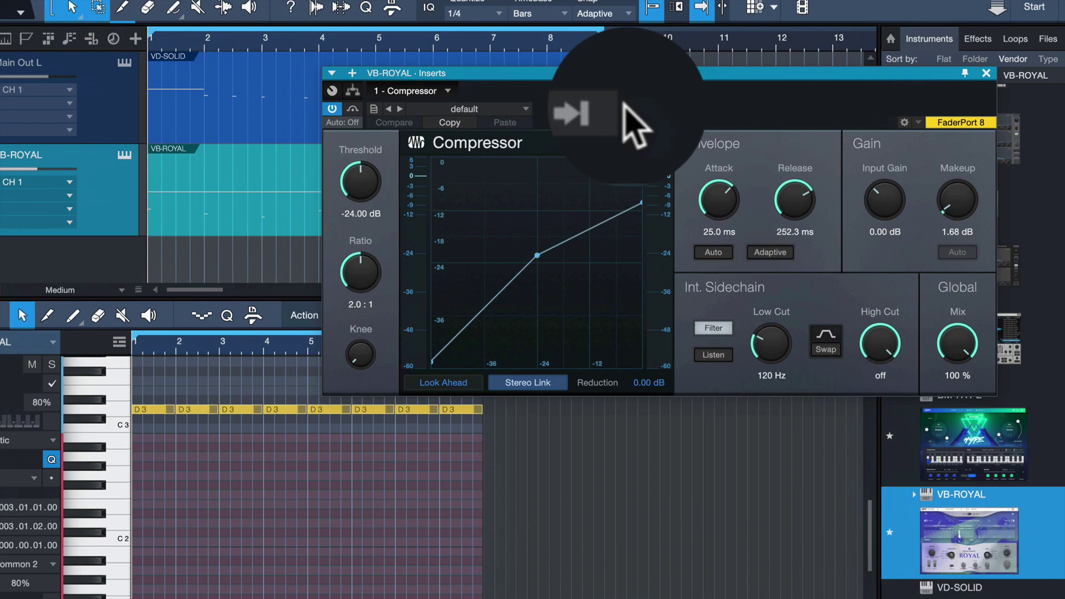
# Set Main Out L as the compressor's sidechain source.
pyautogui.click(618, 108)
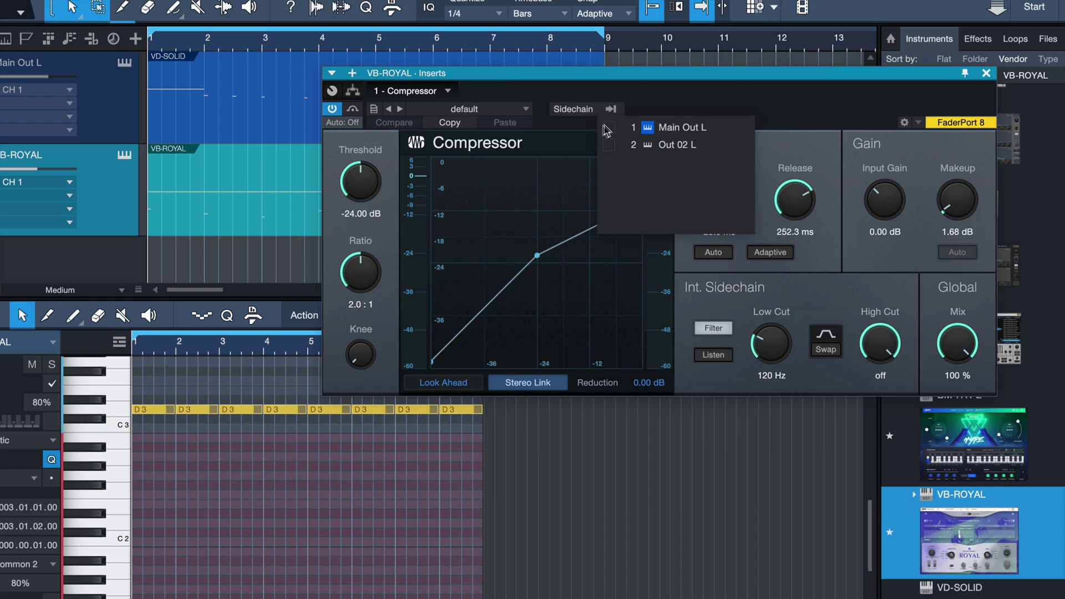
pyautogui.click(609, 127)
pyautogui.click(703, 99)
# Adjust the compressor's threshold during playback and set its attack to 12.4 ms.
pyautogui.press('space')
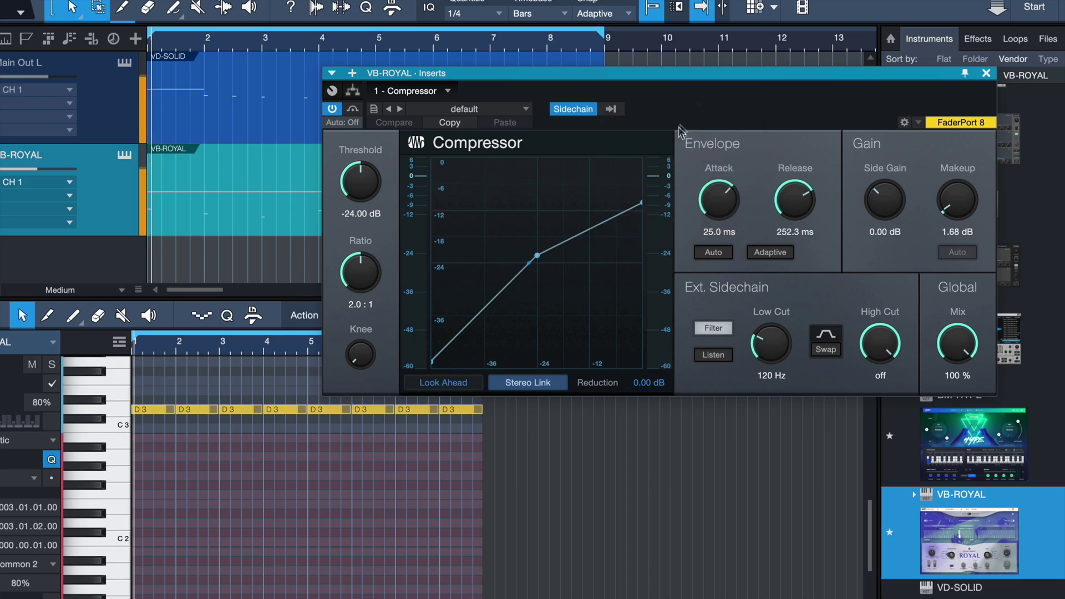
pyautogui.moveTo(360, 186); pyautogui.dragTo(361, 142)
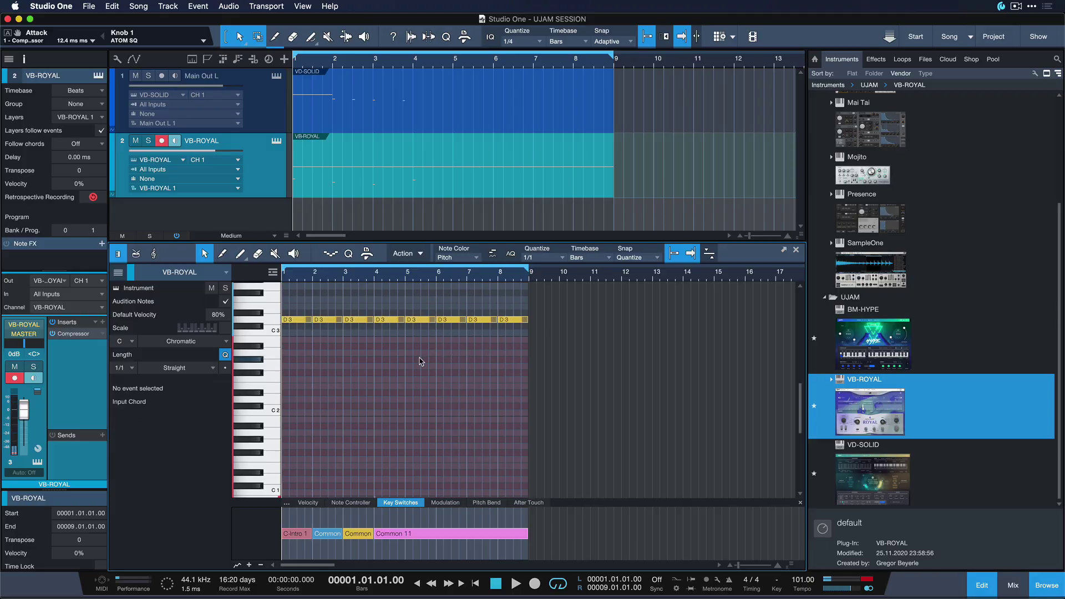
# Transpose the VB-ROYAL bass note in bar 2 up to E3 and start playback.
pyautogui.click(332, 320)
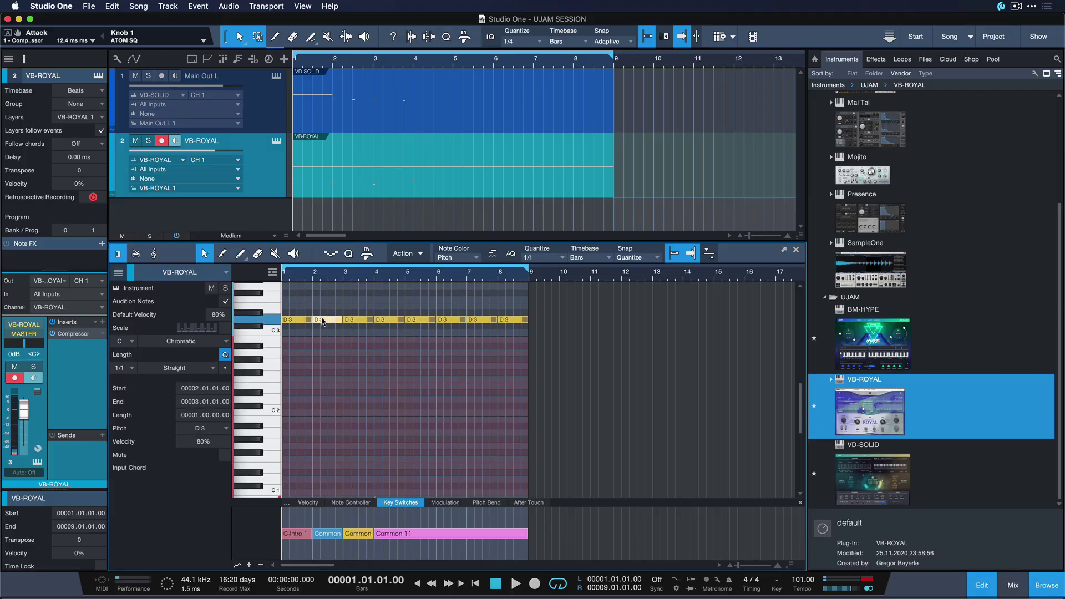
pyautogui.press('Up')
pyautogui.press('Up')
pyautogui.press('space')
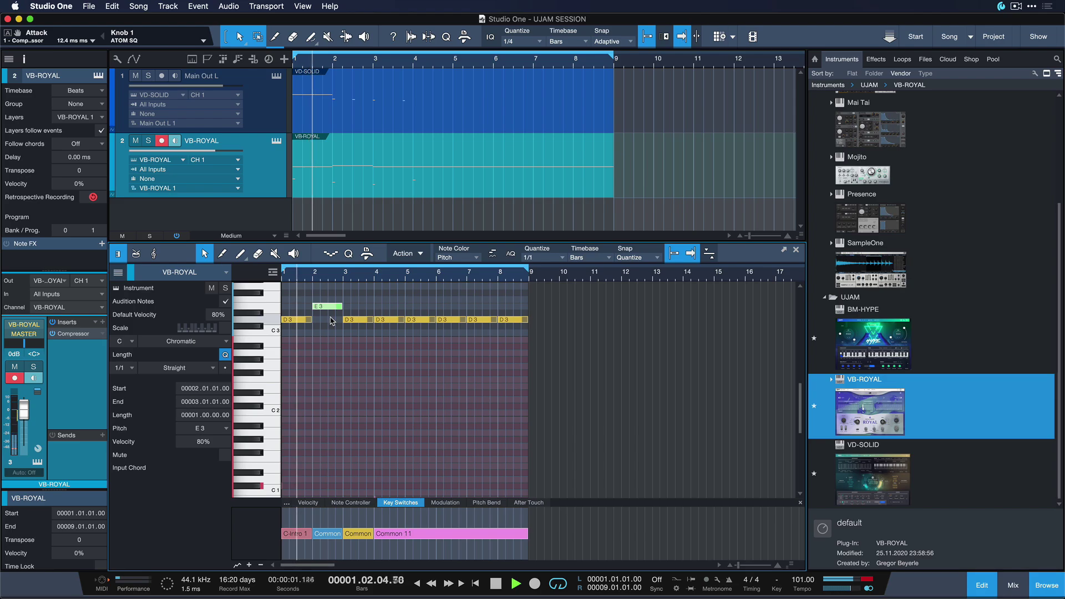
# Transpose the bass note in bar 3 up to F3 during playback.
pyautogui.scroll(2, 360, 332)
pyautogui.click(369, 354)
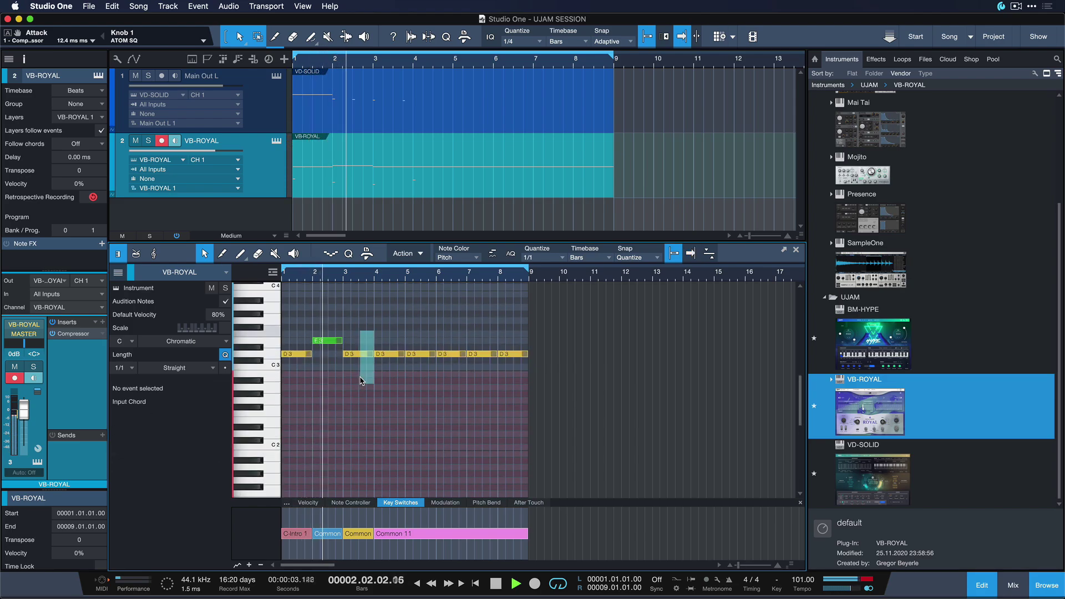
pyautogui.press('Up')
pyautogui.press('Up')
pyautogui.press('Up')
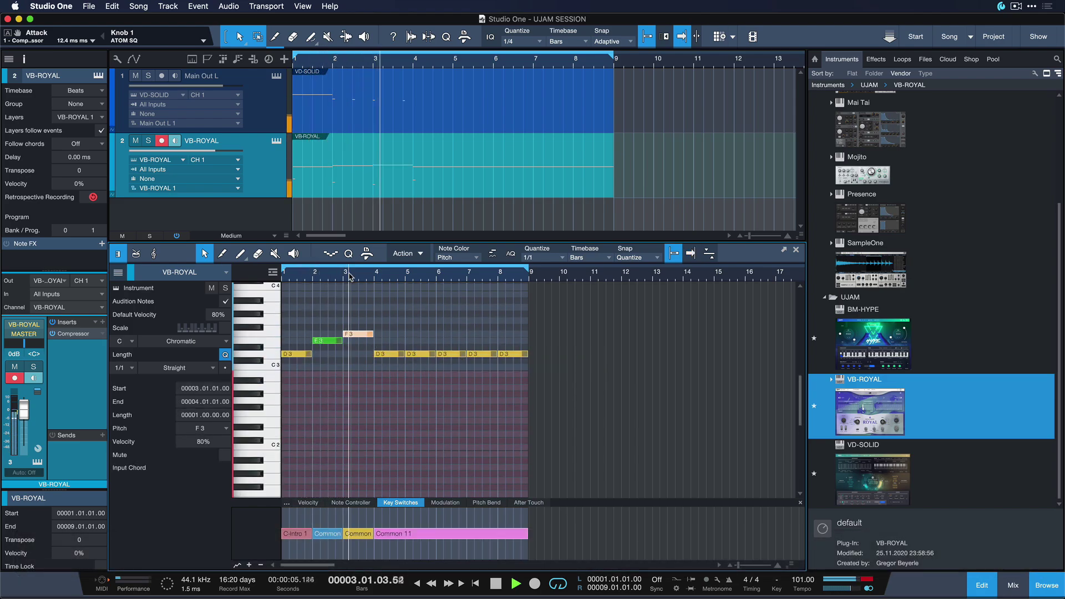
# Replay the bass line and lower the D3 note in bar 4 by one semitone.
pyautogui.click(319, 314)
pyautogui.press('space')
pyautogui.press('space')
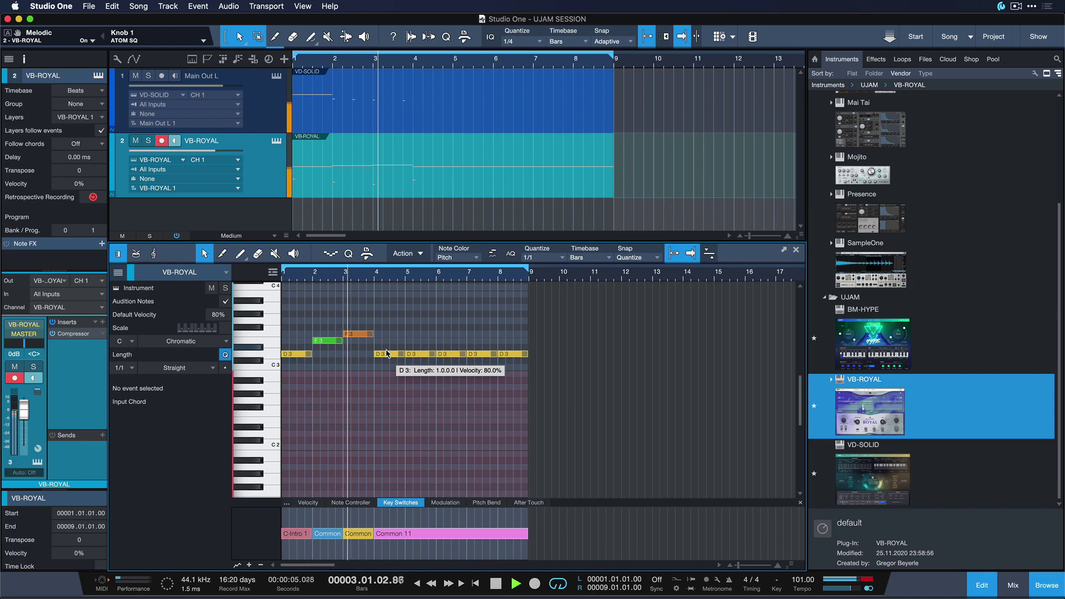
pyautogui.moveTo(387, 353); pyautogui.dragTo(389, 361)
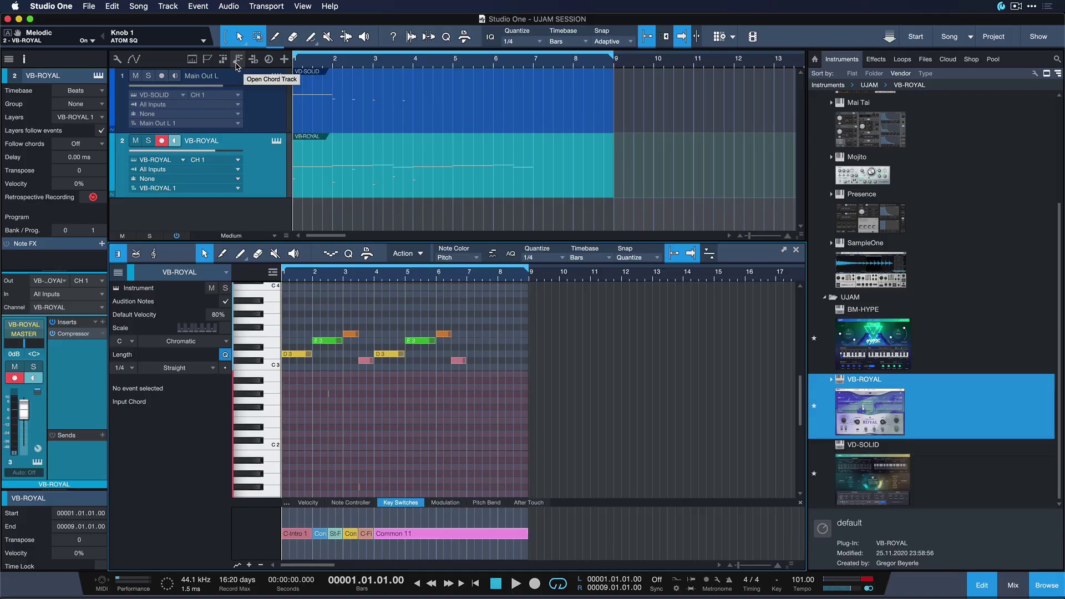
# Show the chord track and draw C chords on it starting at bars 1, 2, 4 and 6, ending at bar 8.
pyautogui.click(237, 60)
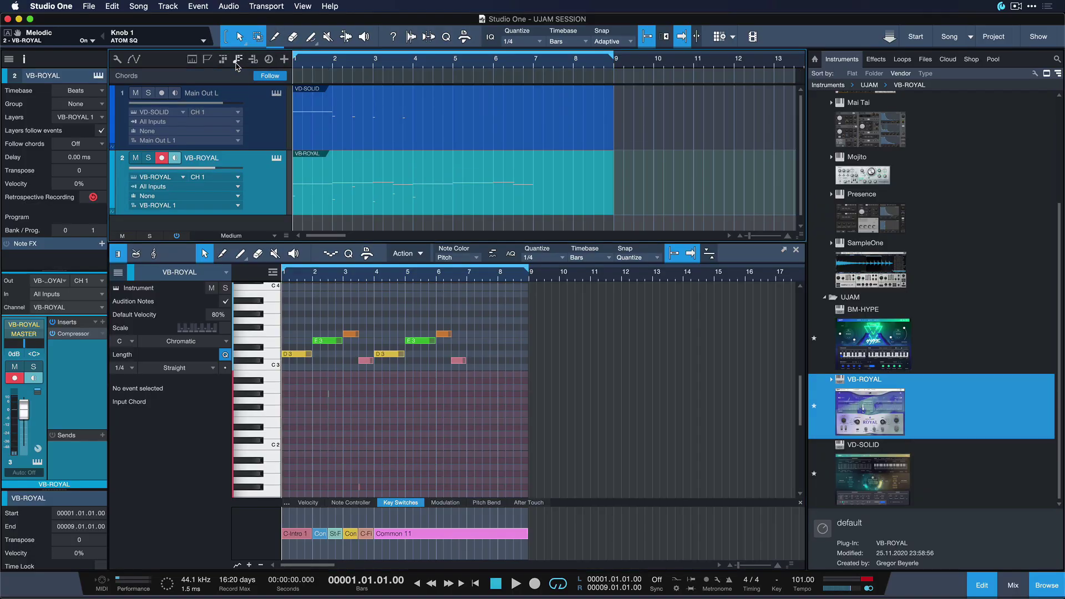
pyautogui.moveTo(305, 74)
pyautogui.mouseDown()
pyautogui.moveTo(626, 69)
pyautogui.moveTo(576, 69)
pyautogui.mouseUp()
# Select the VB-ROYAL part, return to the song start and set the track's Follow chords mode to Bass.
pyautogui.click(462, 194)
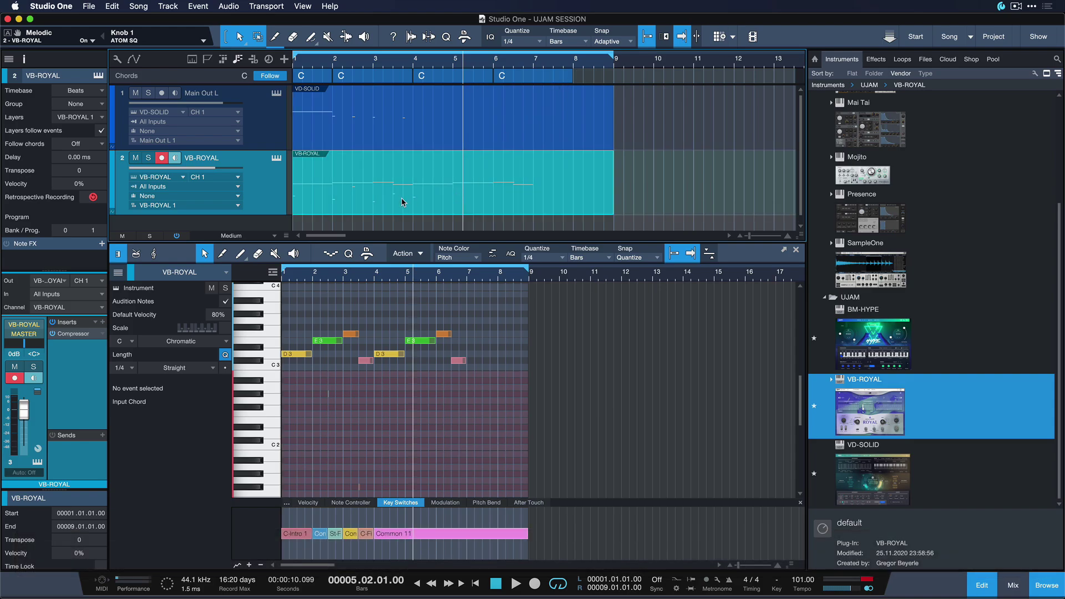
pyautogui.press('Home')
pyautogui.click(62, 145)
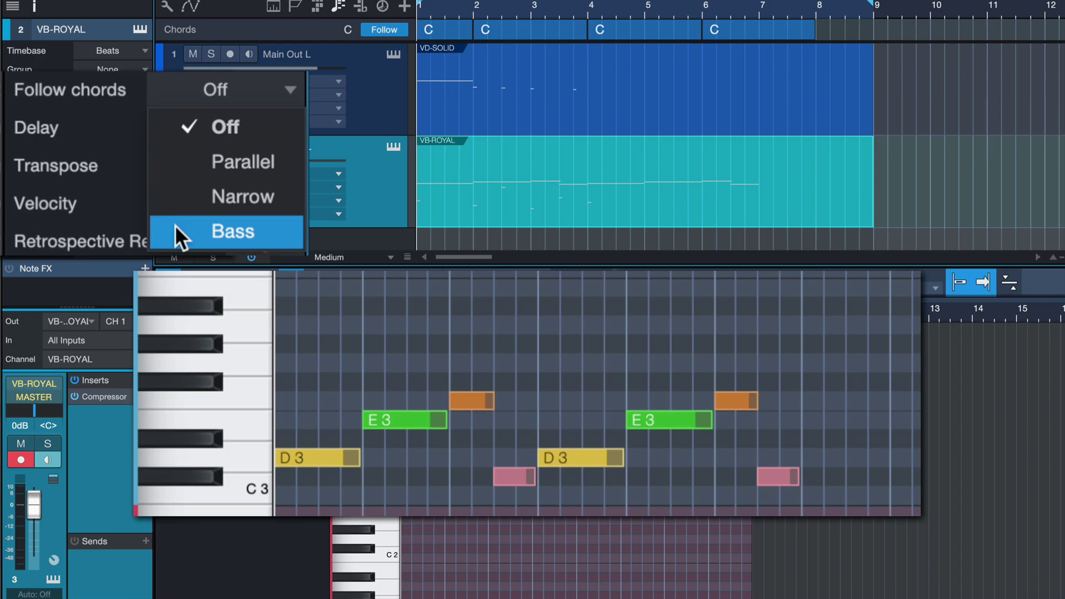
pyautogui.click(175, 231)
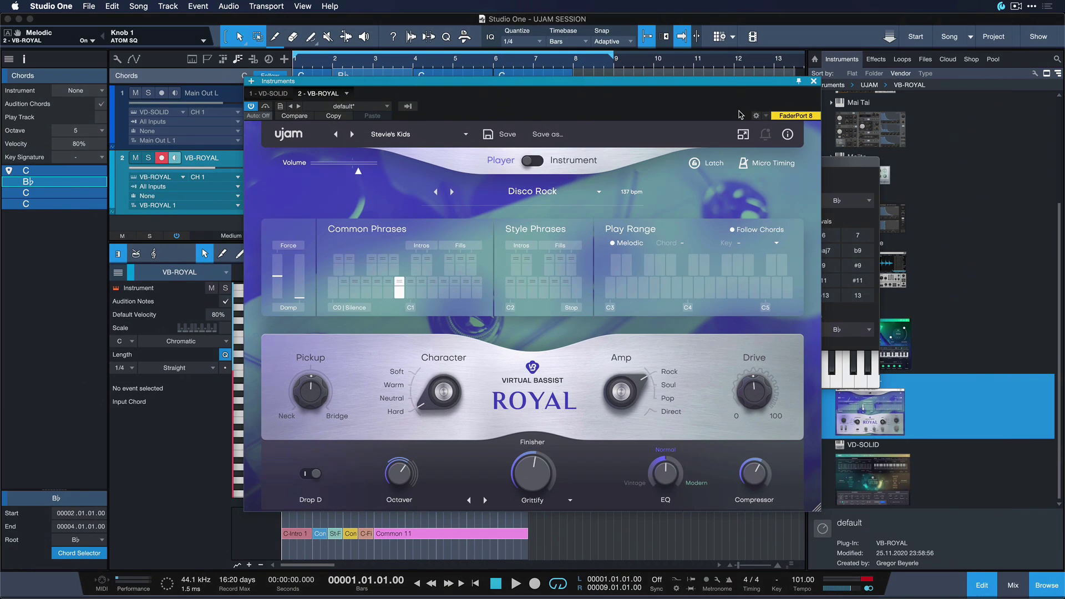
# Close the VB-ROYAL instrument window and play the song to hear the bass following the chord track.
pyautogui.click(814, 81)
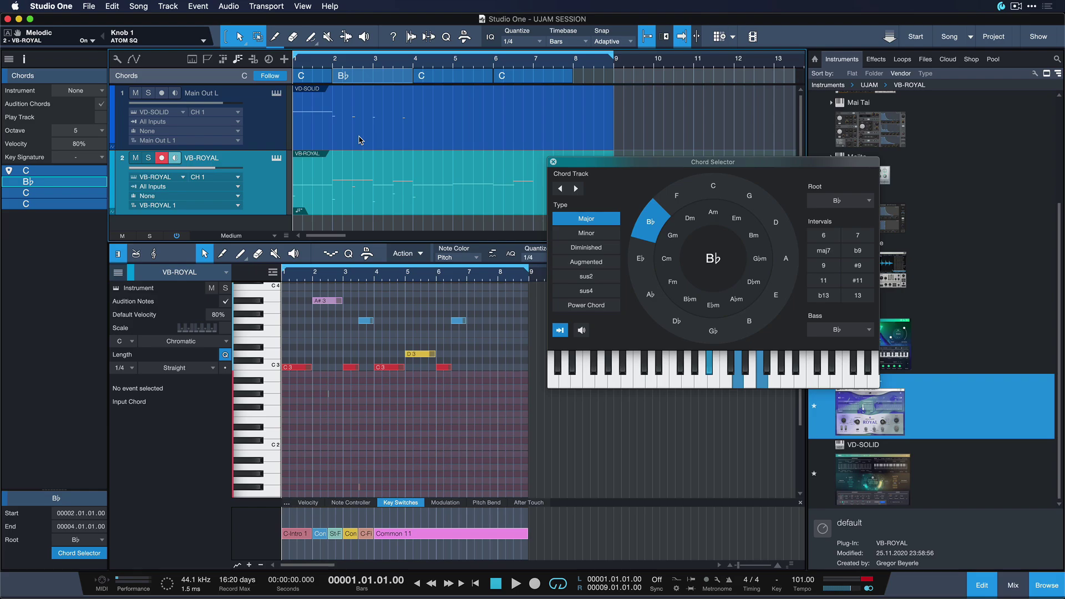
pyautogui.press('space')
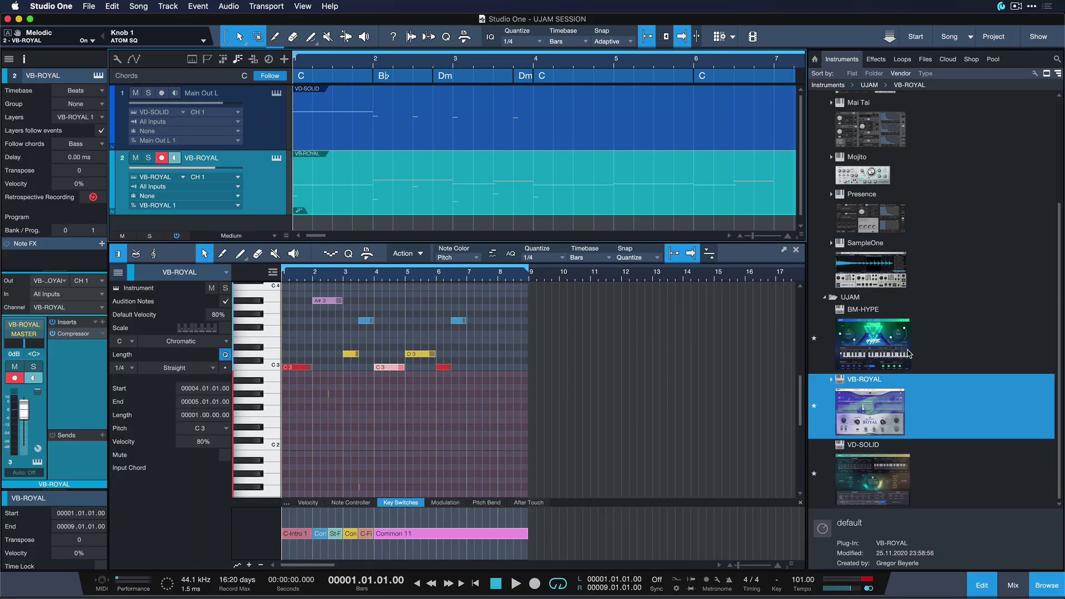
# Select the BM-HYPE instrument among the UJAM instruments.
pyautogui.click(902, 356)
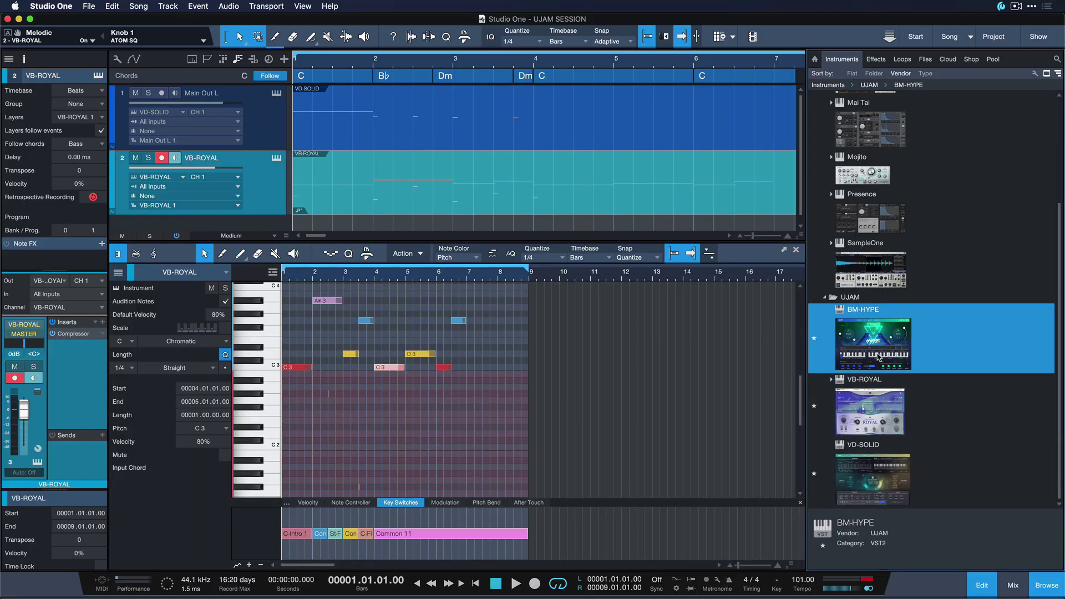